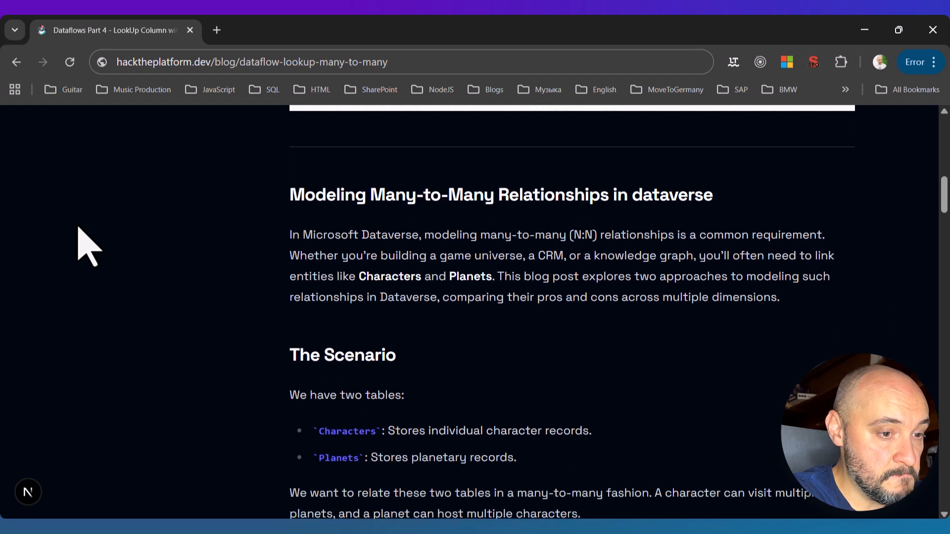
Read the blog post's scenario with the Characters and Planets tables and its two approaches to many-to-many relationships in Dataverse.
scroll(88, 246, "down", 1)
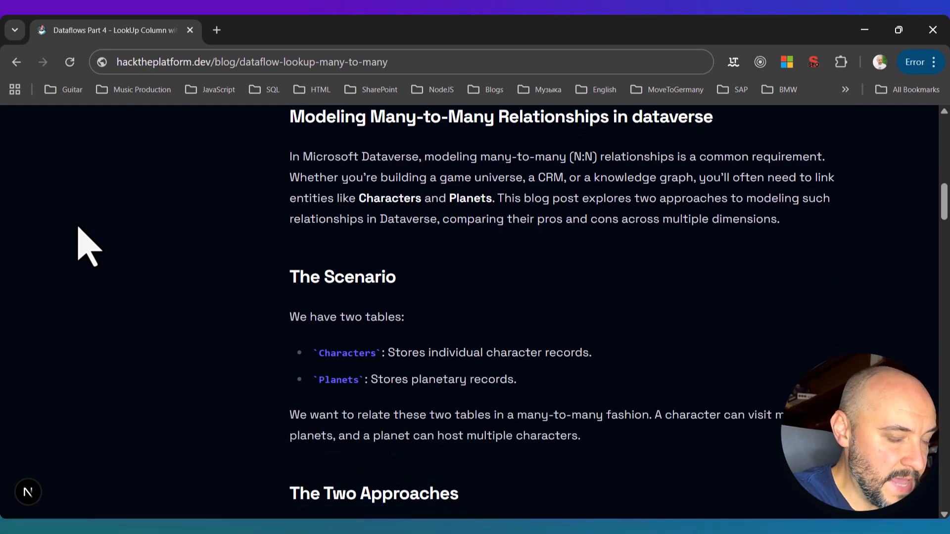
scroll(88, 246, "down", 1)
scroll(89, 246, "down", 1)
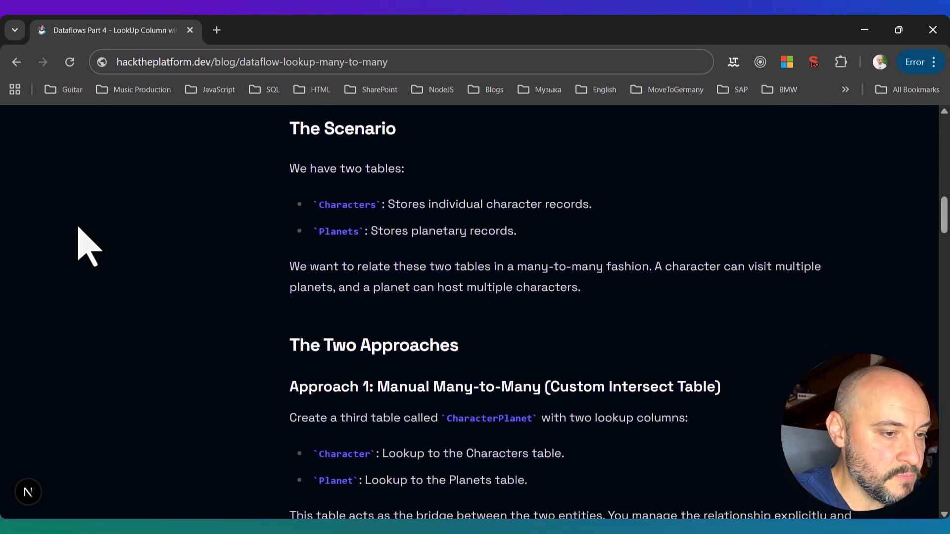
scroll(88, 246, "down", 1)
scroll(88, 246, "down", 1)
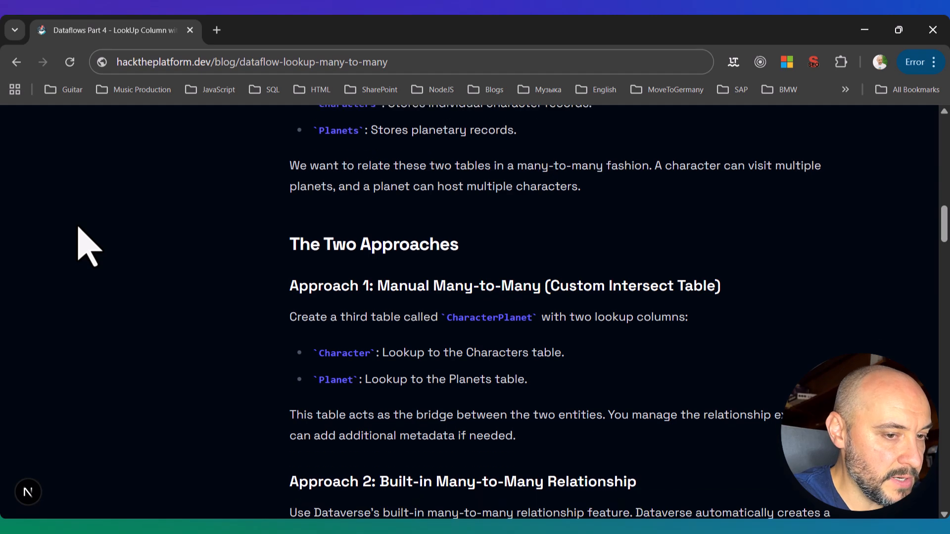
scroll(88, 246, "down", 1)
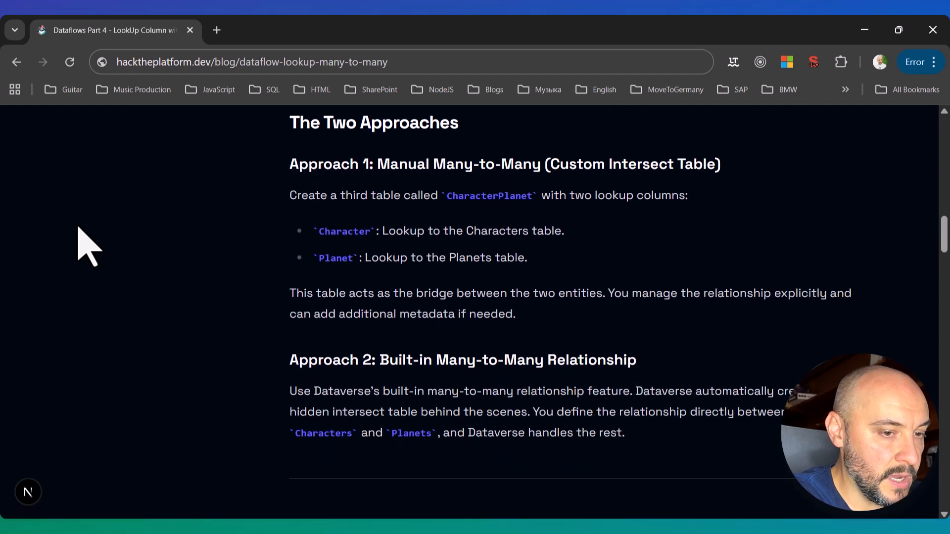
scroll(88, 246, "down", 1)
scroll(88, 246, "down", 1)
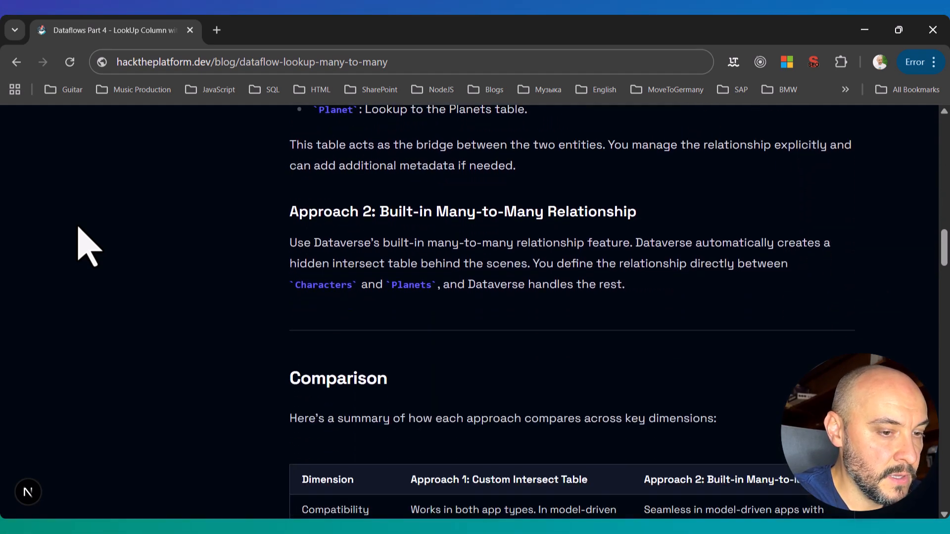
Review the comparison table of the two many-to-many approaches and the Deep Dive section on pros and cons.
scroll(88, 246, "down", 1)
scroll(88, 246, "down", 1)
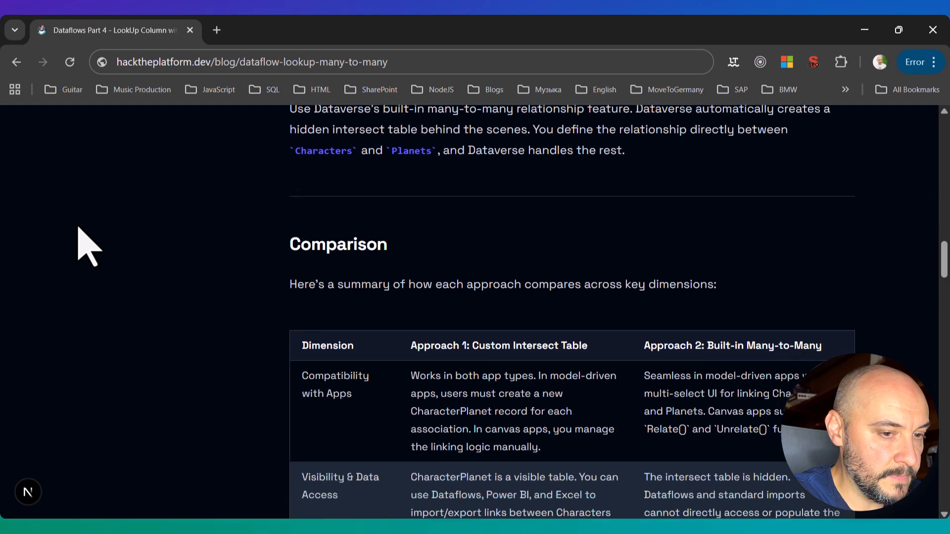
scroll(88, 246, "down", 1)
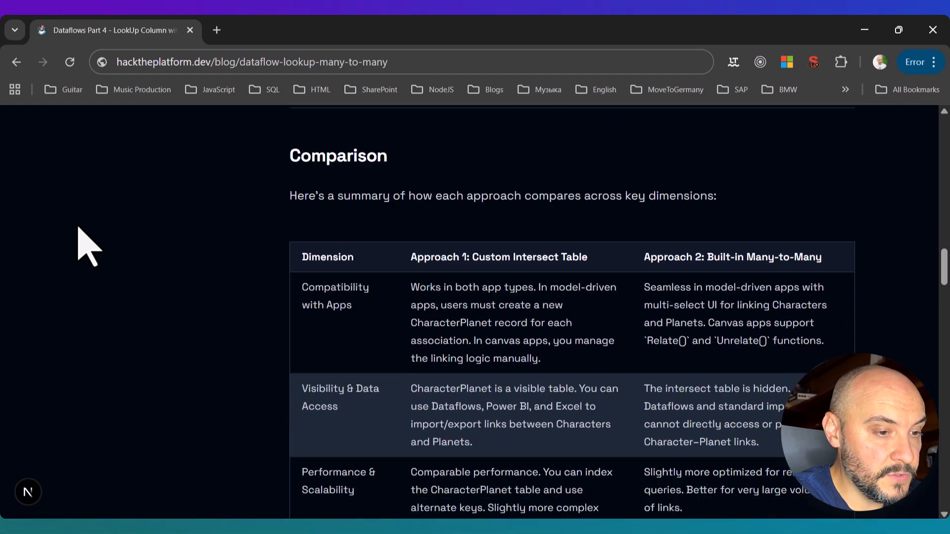
scroll(88, 245, "down", 3)
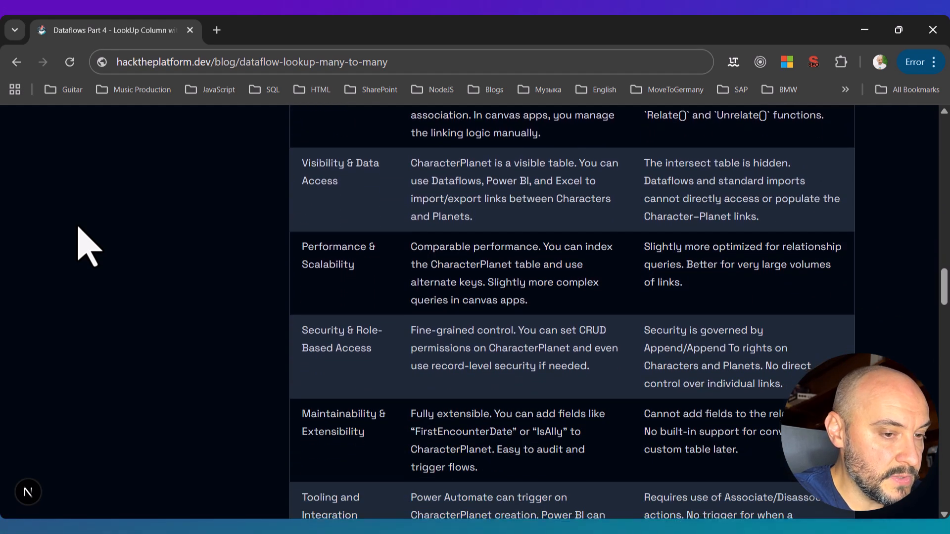
scroll(88, 246, "down", 4)
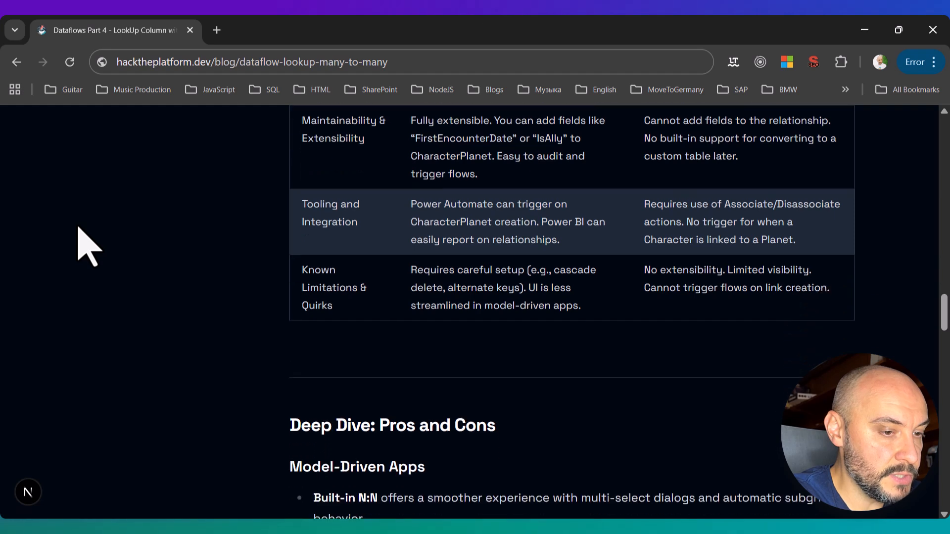
scroll(88, 246, "down", 5)
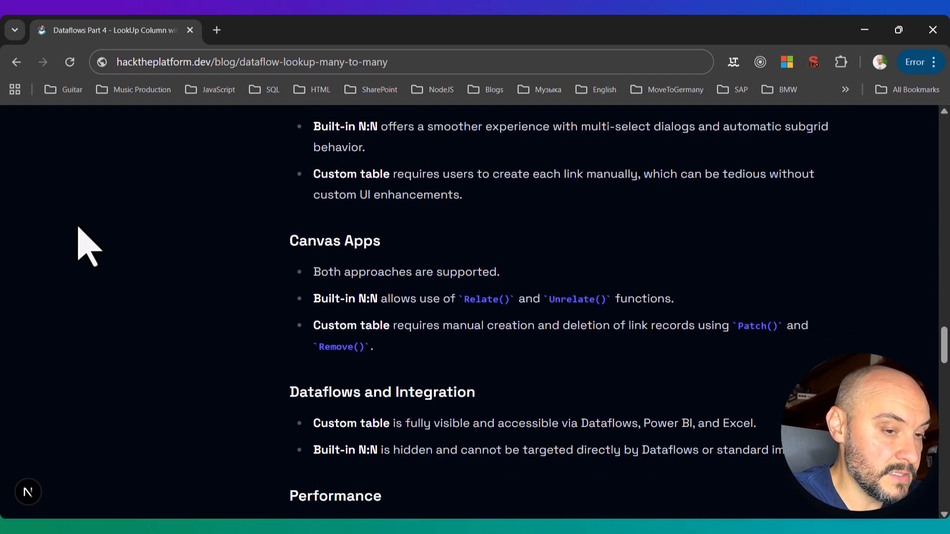
scroll(79, 228, "down", 3)
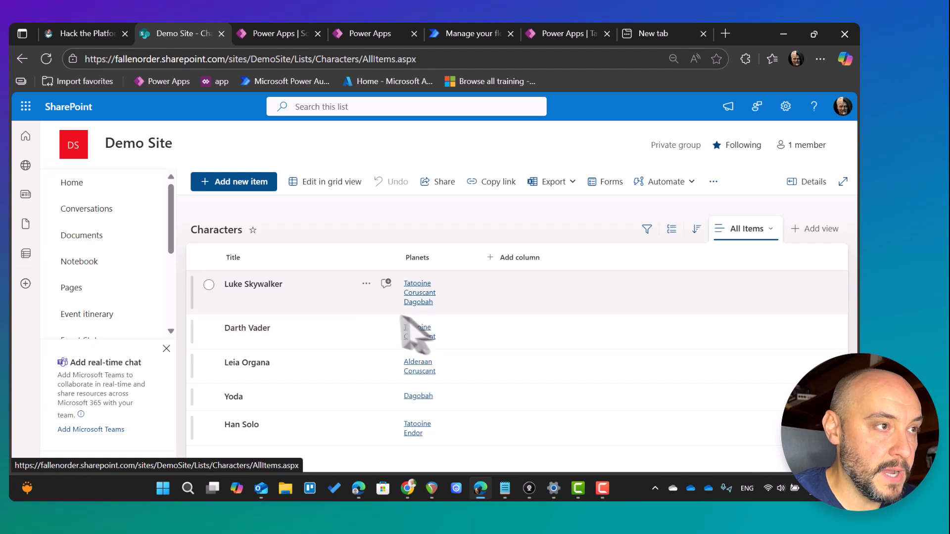
Examine the Characters list with its Planets lookup values and the Planets list on the SharePoint Demo Site.
left_click(329, 304)
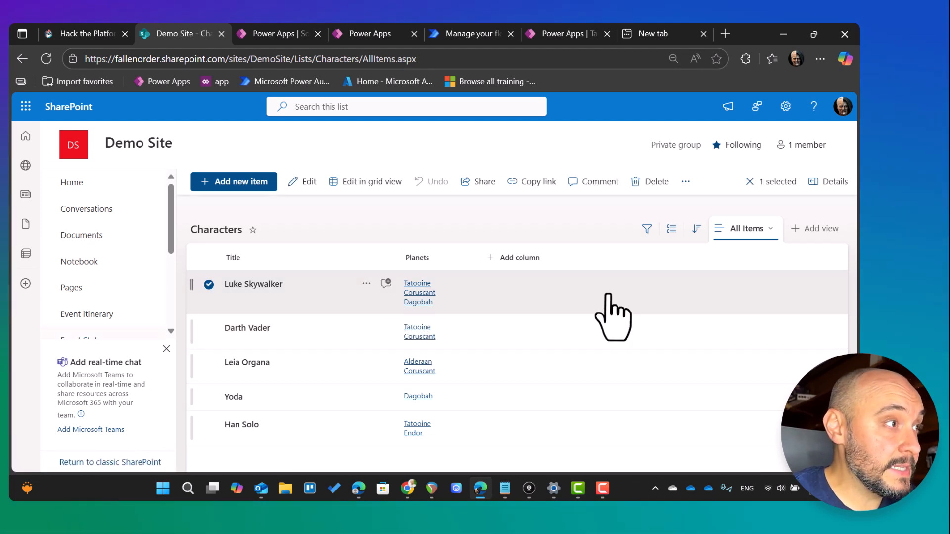
left_click(91, 233)
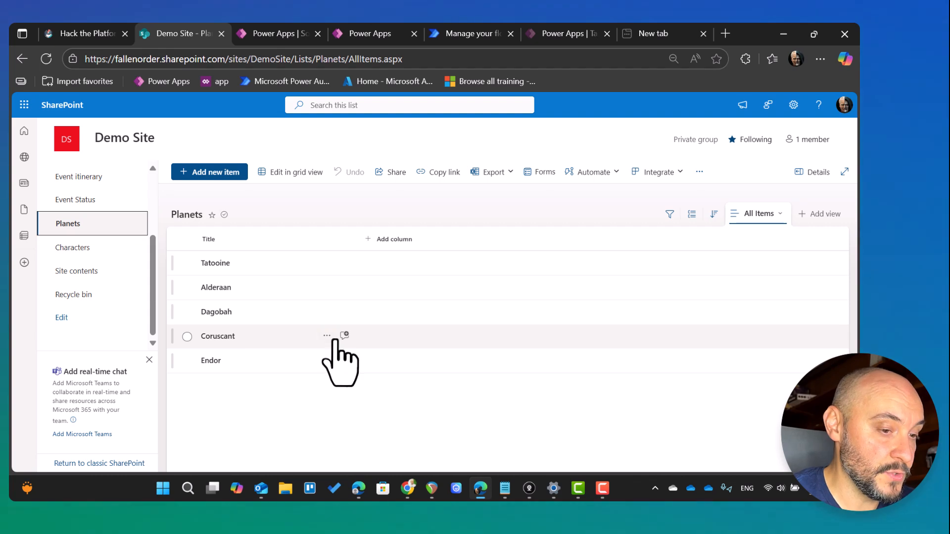
Switch to the Star Wars Demo Solution in Power Apps and inspect the Characters, Planet and Planet_Character tables.
left_click(280, 35)
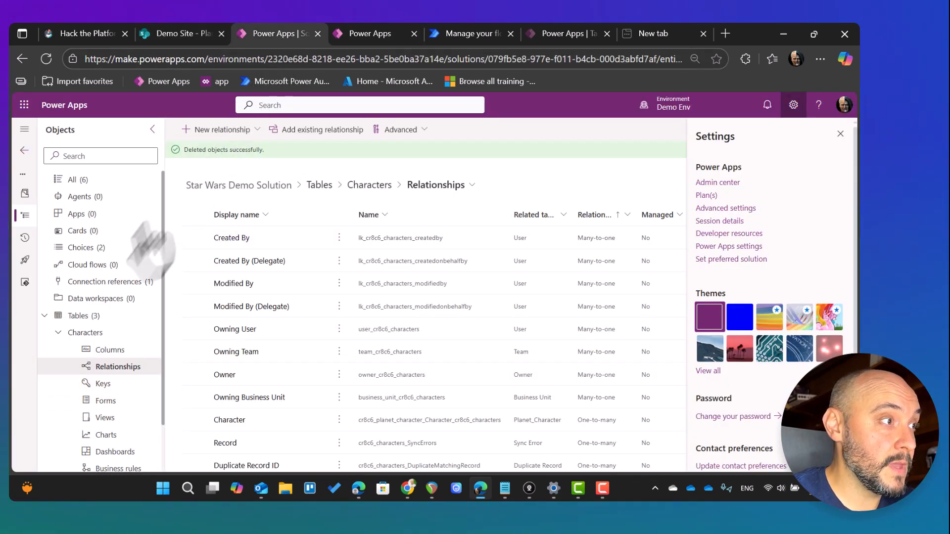
left_click(79, 333)
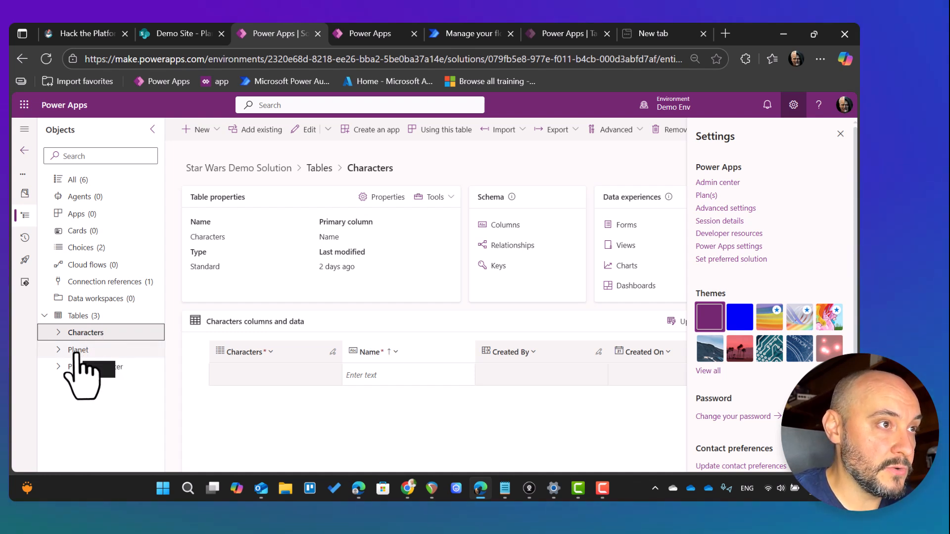
left_click(78, 351)
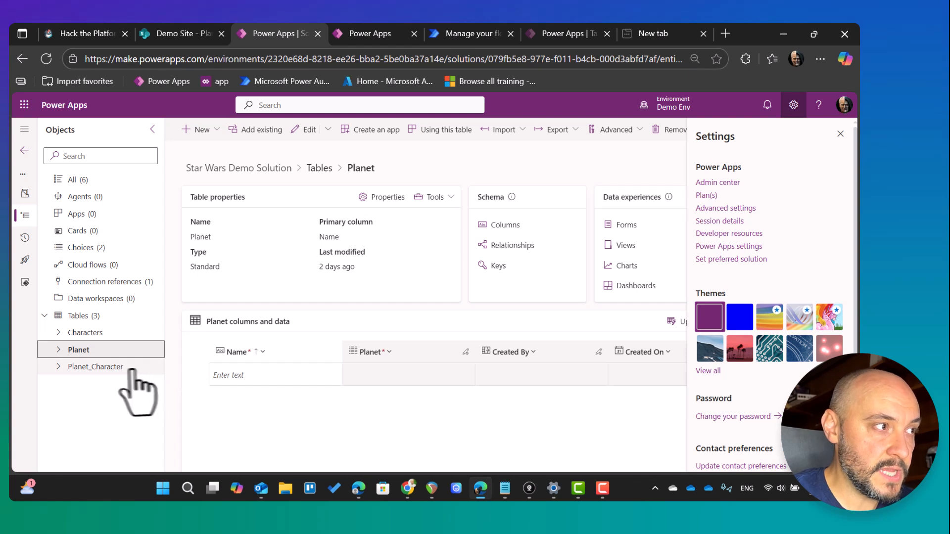
left_click(126, 368)
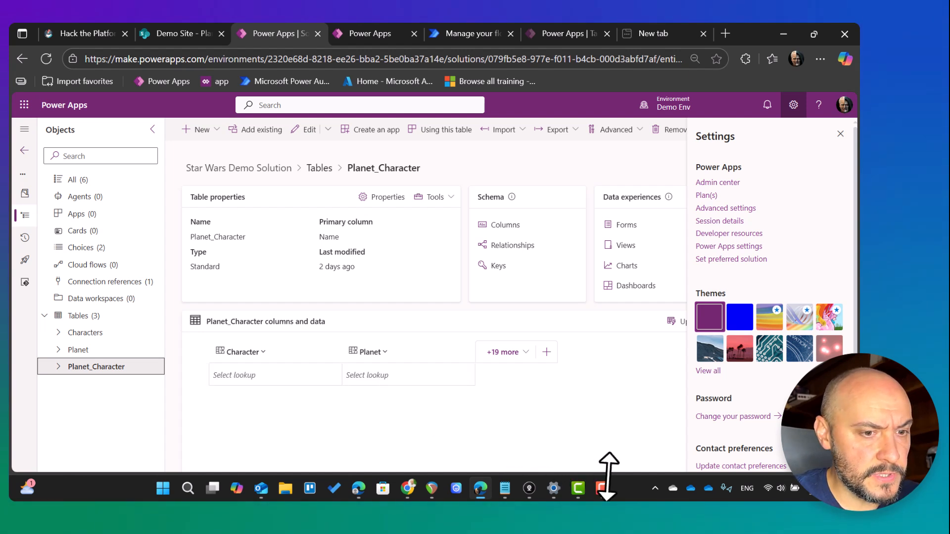
mouse_move(610, 478)
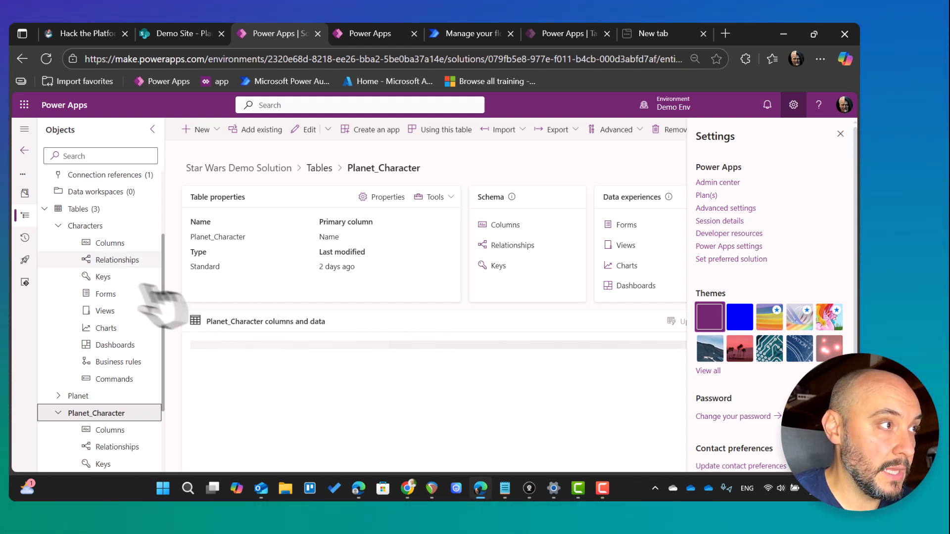
Check the keys defined on the Characters and Planet tables, and collapse both tables in the object tree.
left_click(102, 276)
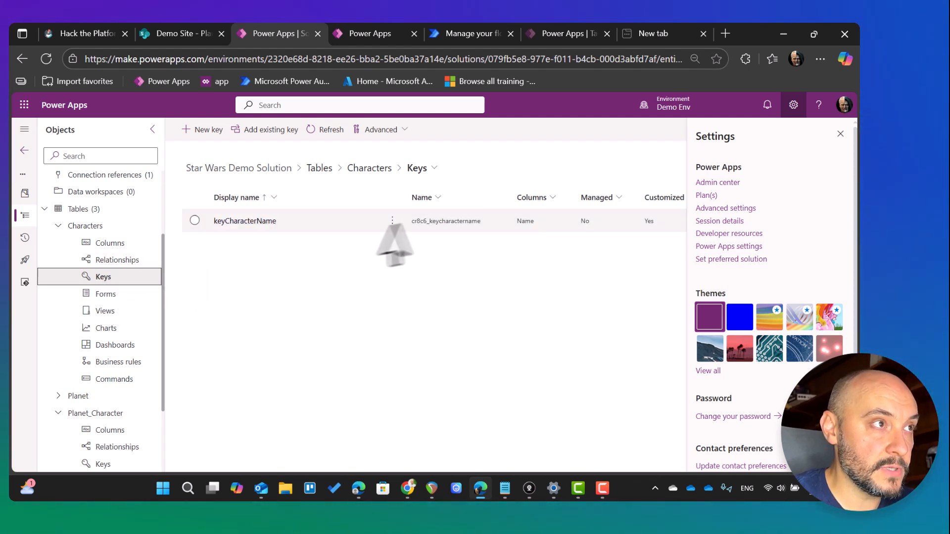
left_click(59, 396)
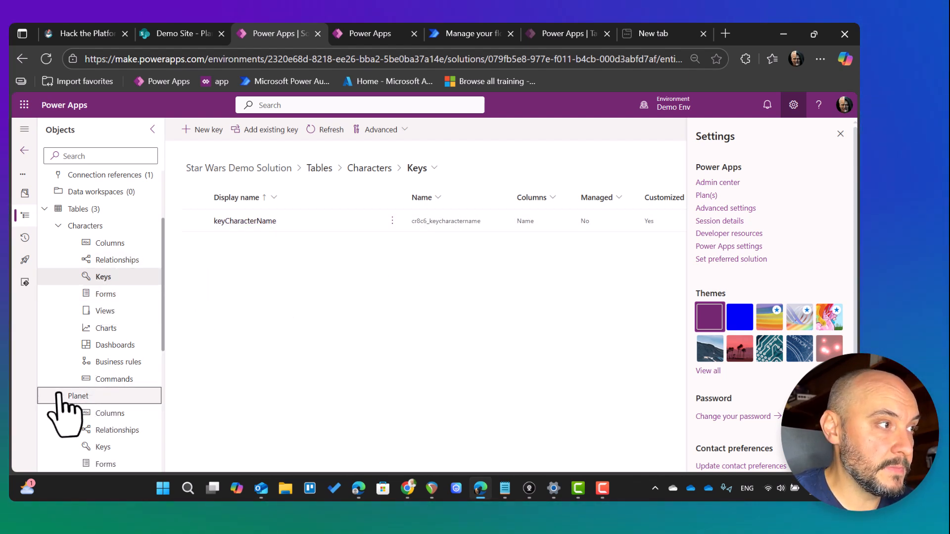
left_click(102, 447)
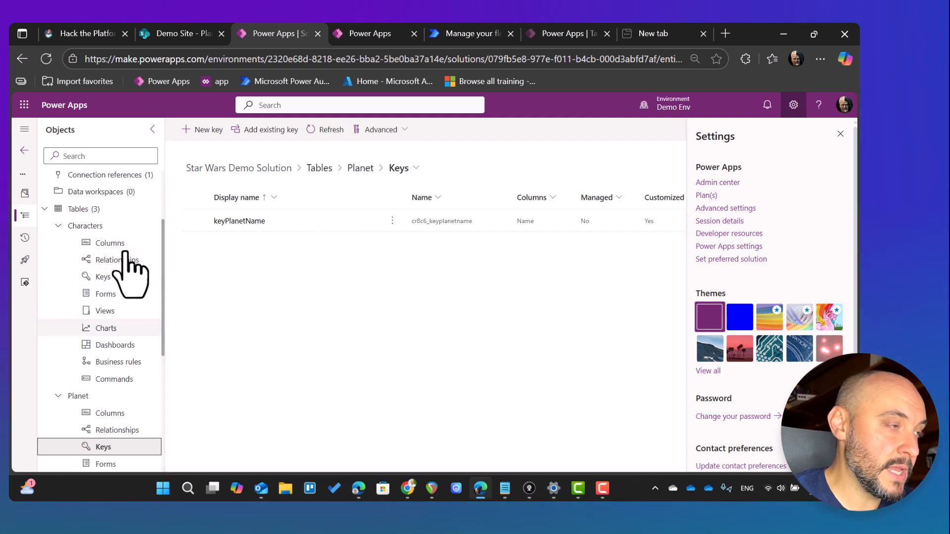
scroll(127, 268, "down", 3)
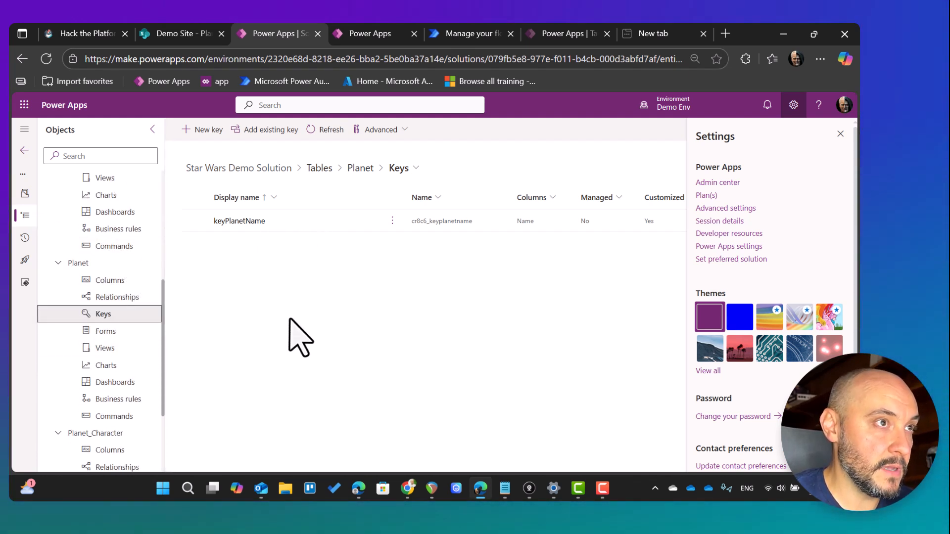
scroll(128, 328, "up", 3)
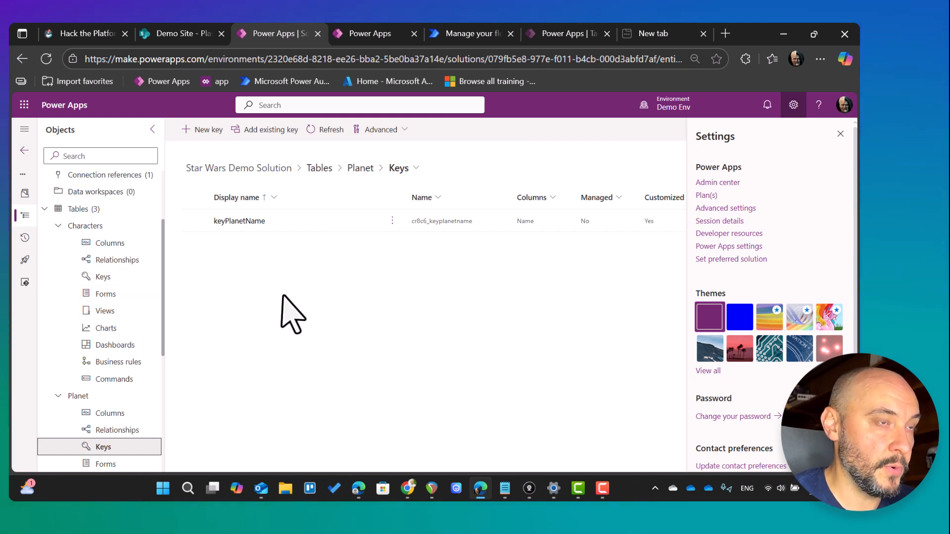
left_click(59, 226)
left_click(58, 243)
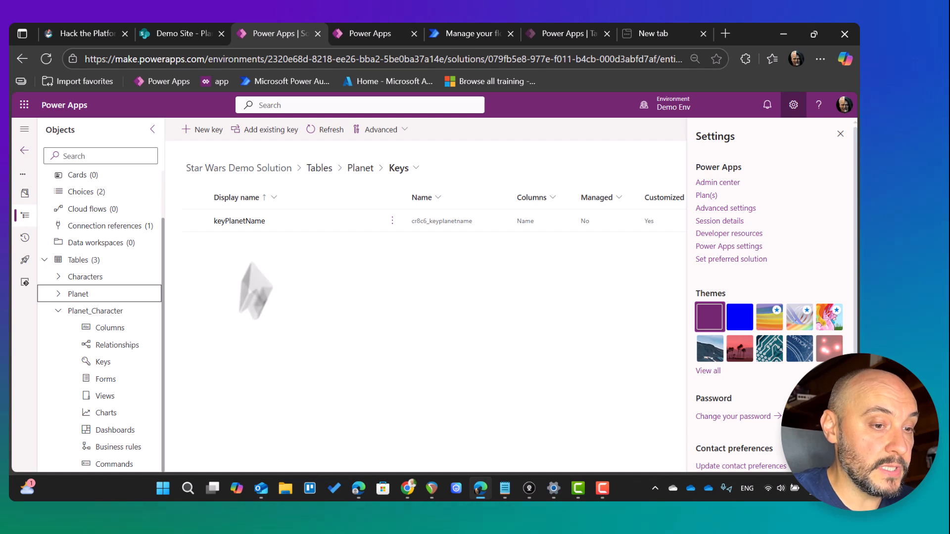
Create a blank dataflow named DF Sync in the Demo Env environment.
left_click(369, 33)
left_click(492, 225)
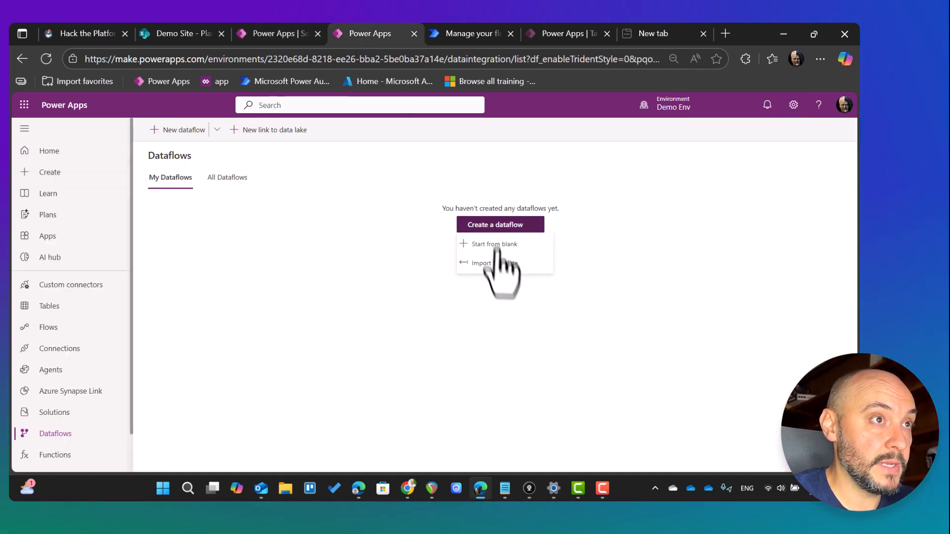
left_click(497, 245)
type("DF Sync")
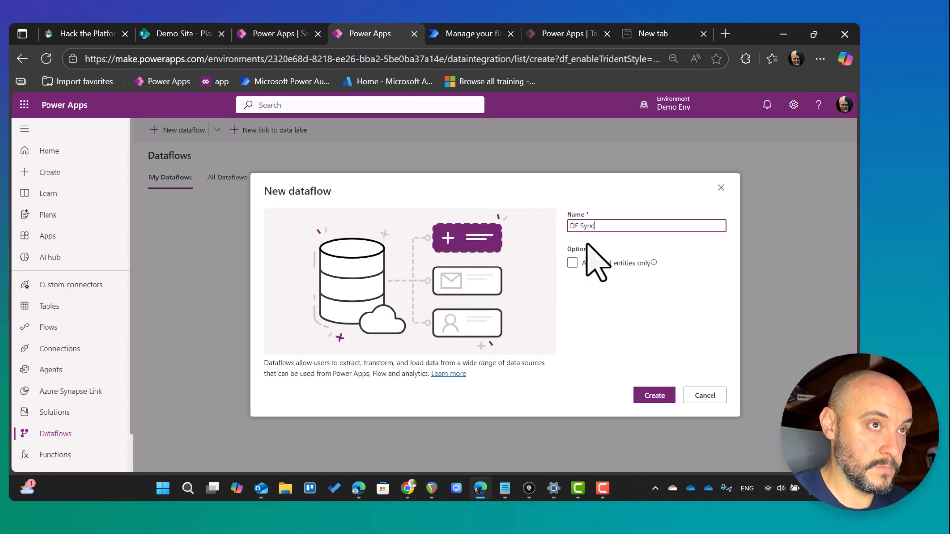
left_click(652, 395)
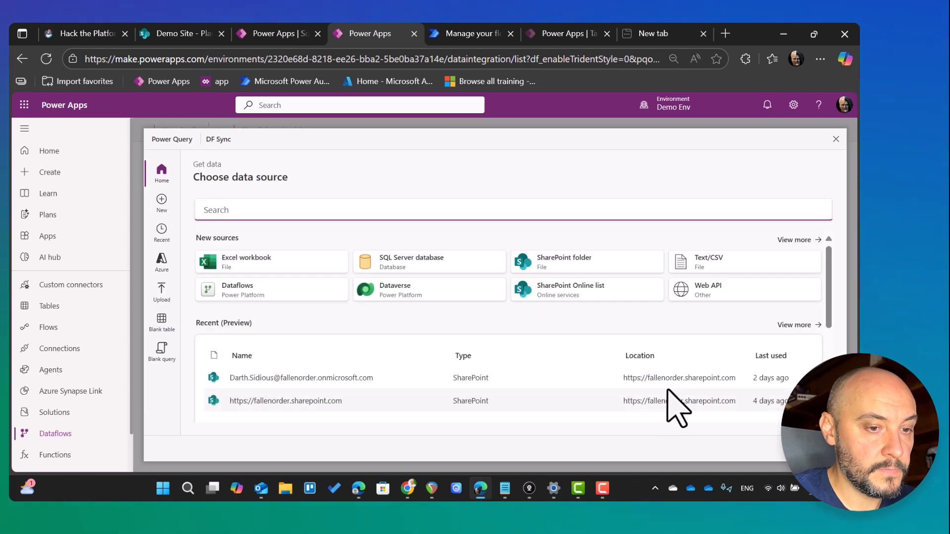
left_click(586, 293)
left_click(179, 34)
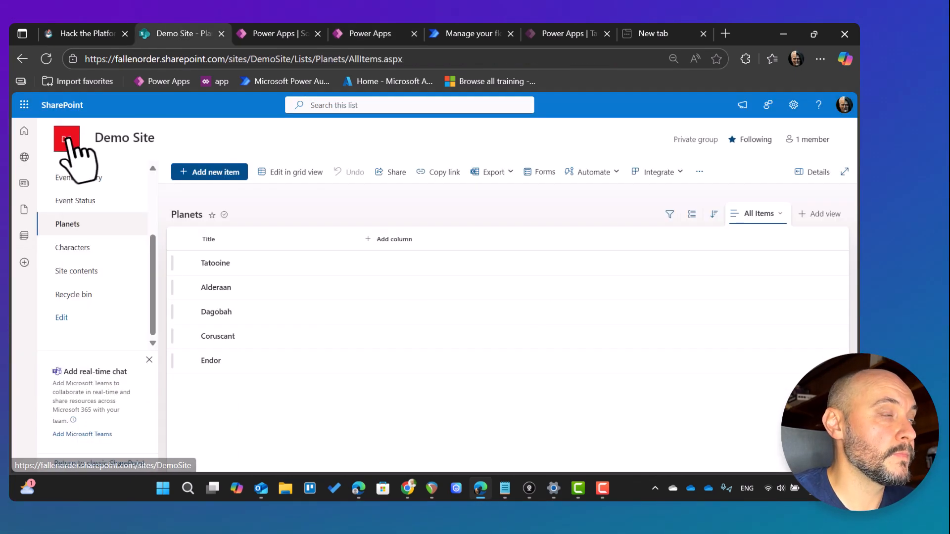
right_click(68, 138)
left_click(129, 275)
left_click(363, 36)
left_click(284, 38)
left_click(364, 36)
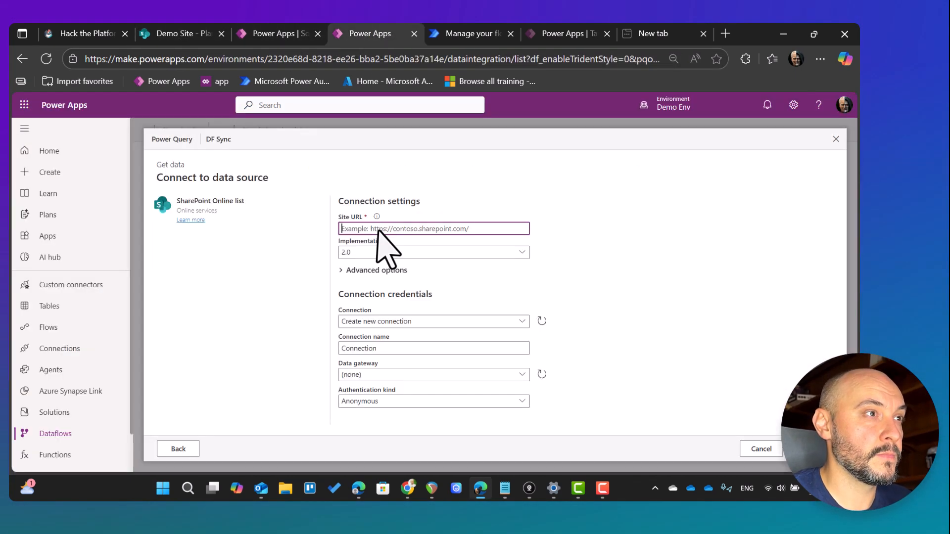
left_click(379, 230)
type("https://fallenorder.sharepoint.com/sites/DemoSite")
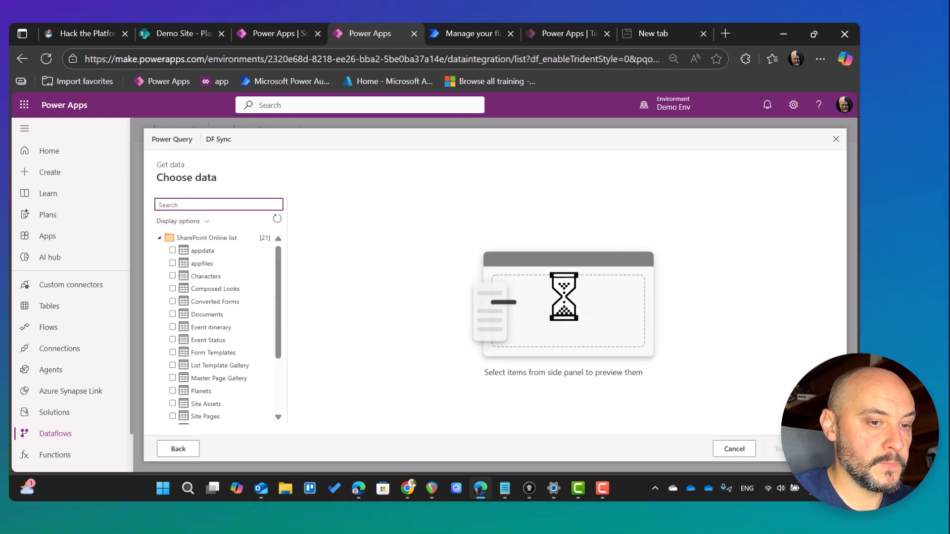
Select the Planets and Characters lists as source data and load them for transformation in Power Query.
left_click(172, 391)
scroll(184, 403, "down", 2)
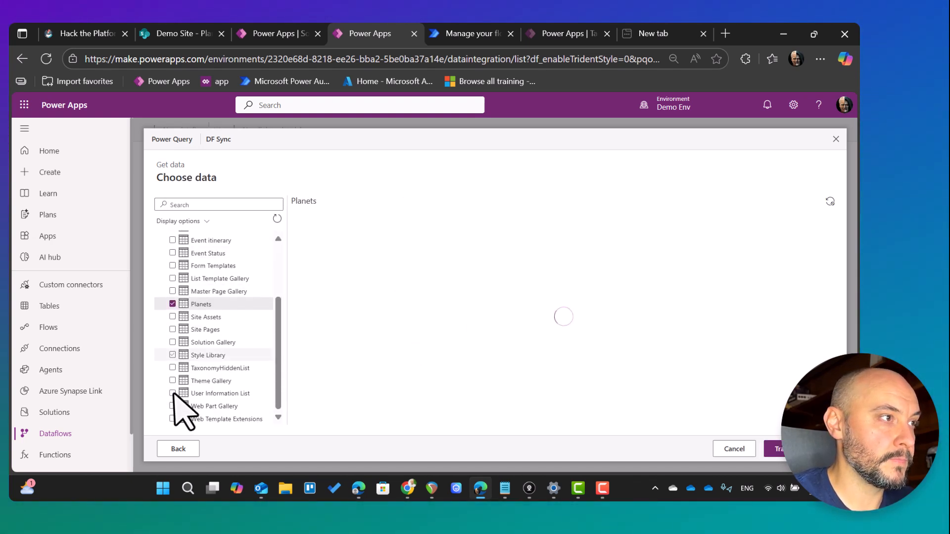
scroll(180, 291, "up", 1)
left_click(172, 256)
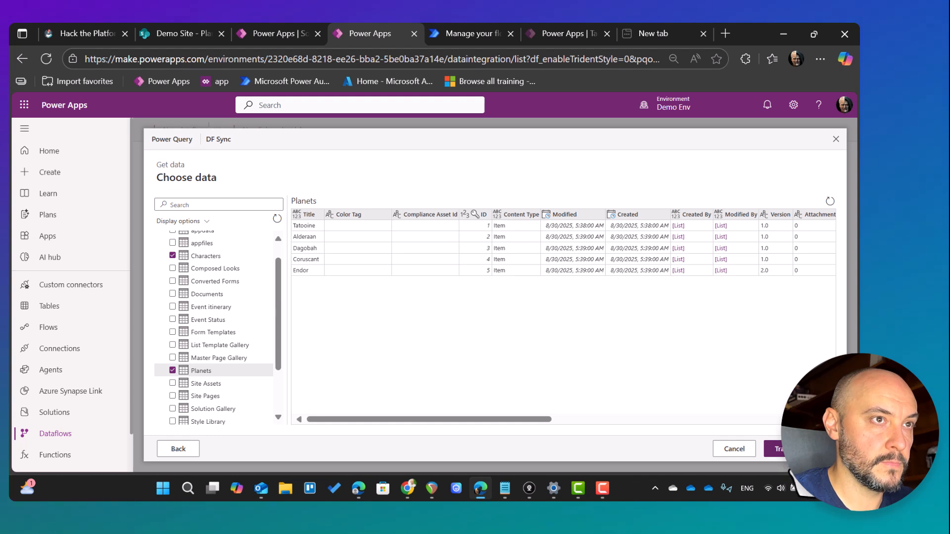
left_click(776, 449)
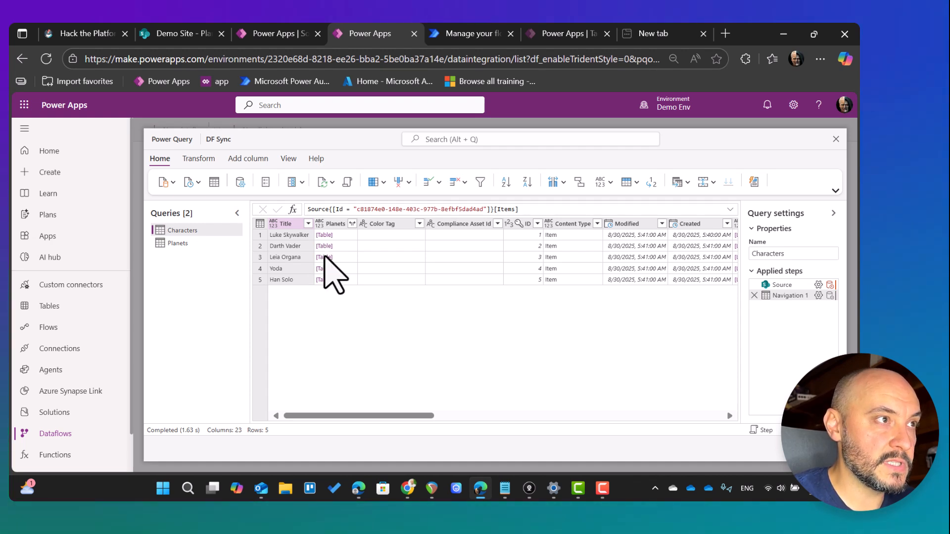
Preview the Planets query and copy the full script of the Characters query from its advanced editor without changing it.
left_click(172, 243)
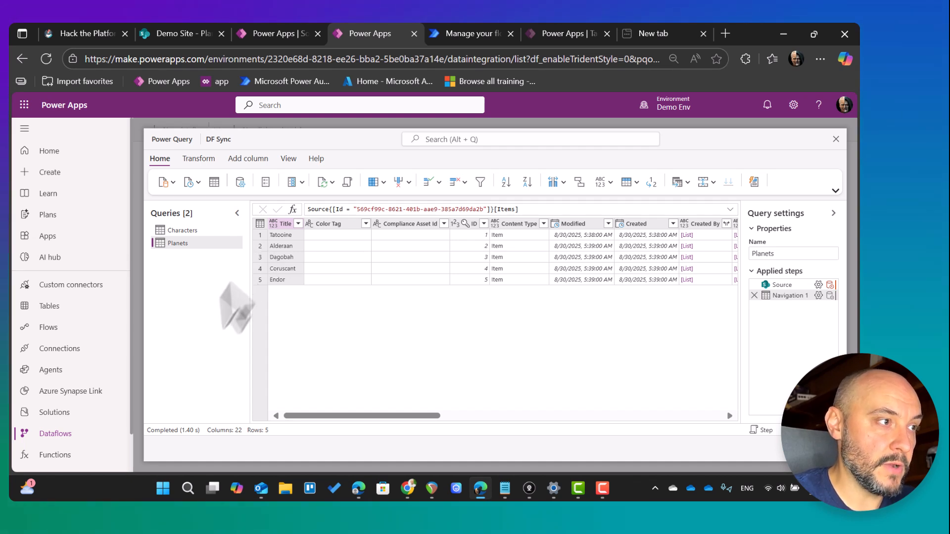
left_click(191, 230)
right_click(191, 230)
left_click(240, 395)
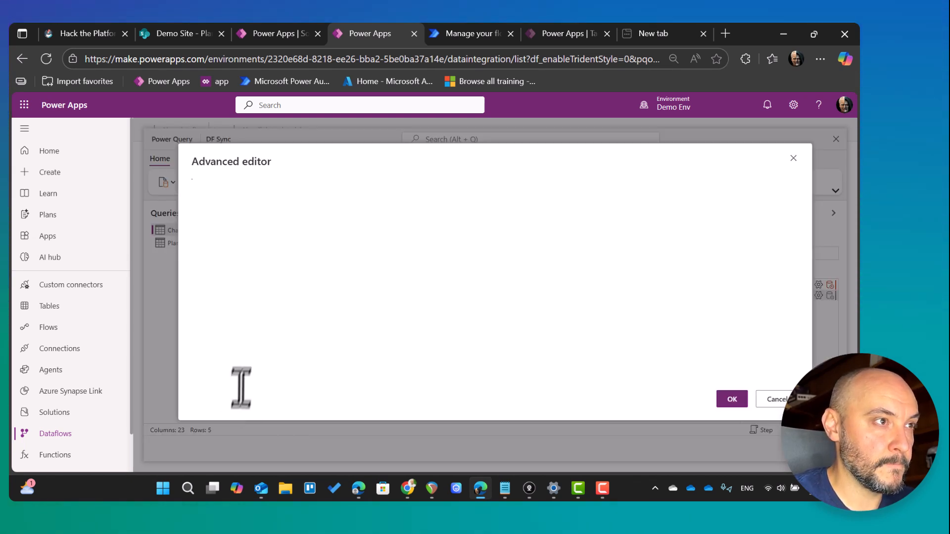
left_click_drag(297, 219, 182, 173)
key("ctrl+c")
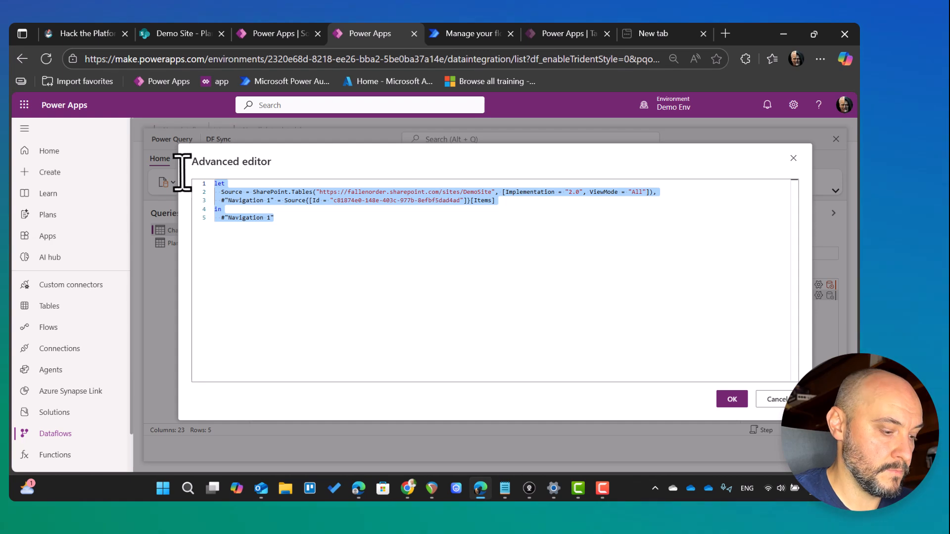
left_click(776, 400)
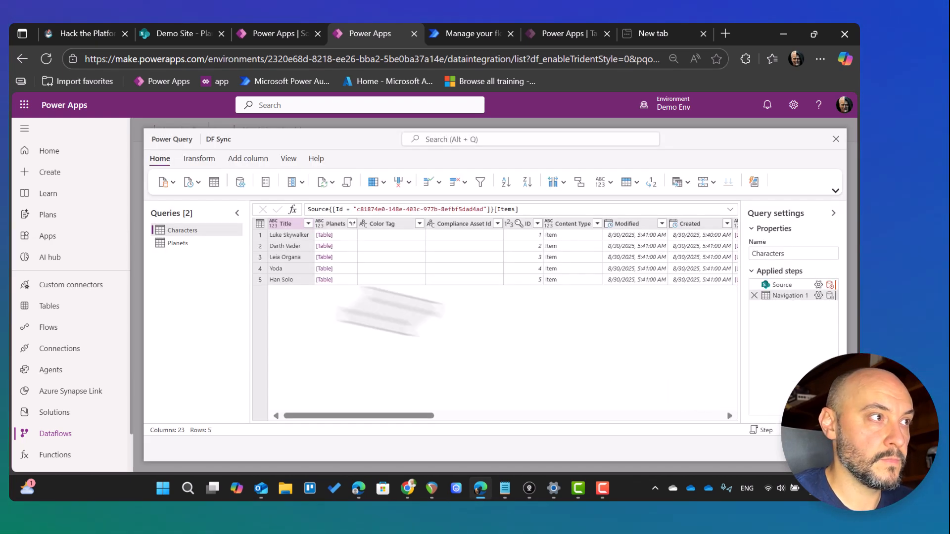
Add a blank query to the dataflow that uses the copied Characters script as its source code.
right_click(163, 263)
mouse_move(206, 284)
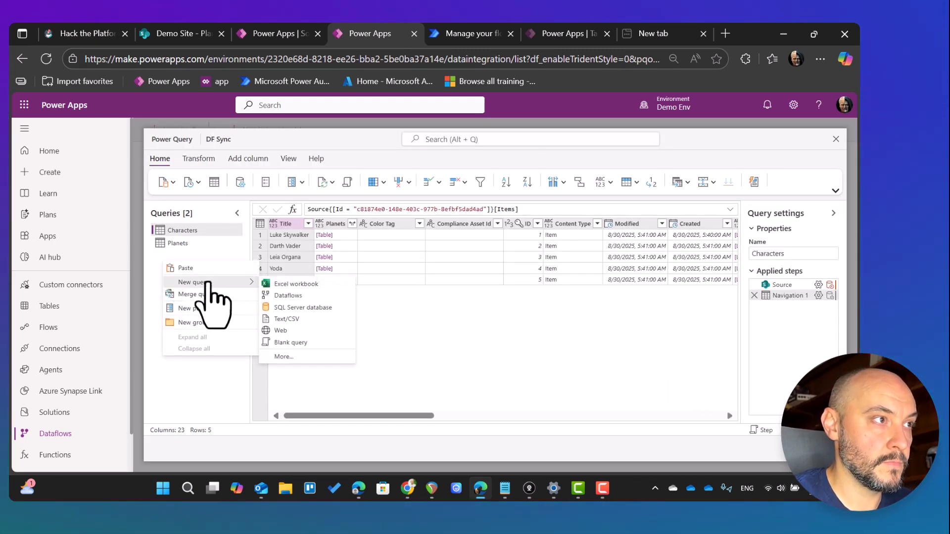
left_click(304, 341)
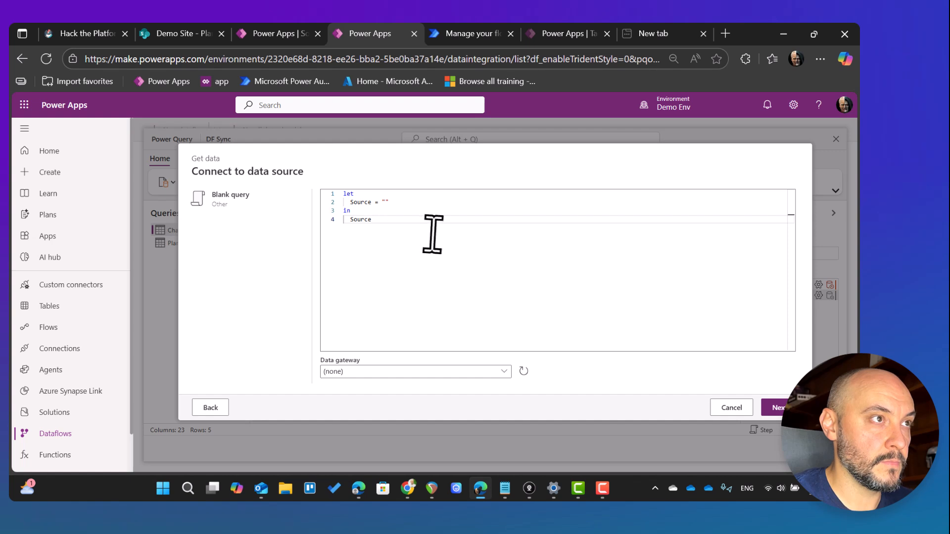
key("ctrl+a")
key("ctrl+v")
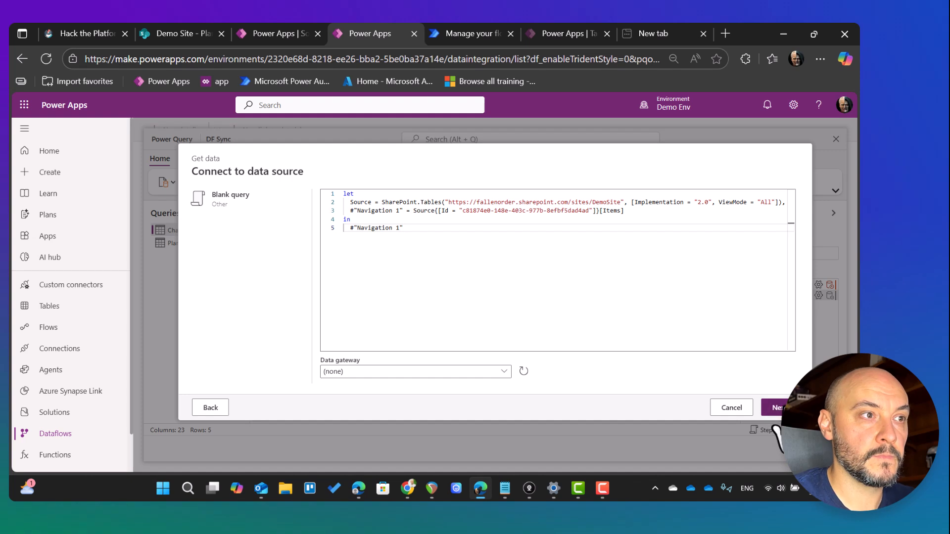
left_click(774, 409)
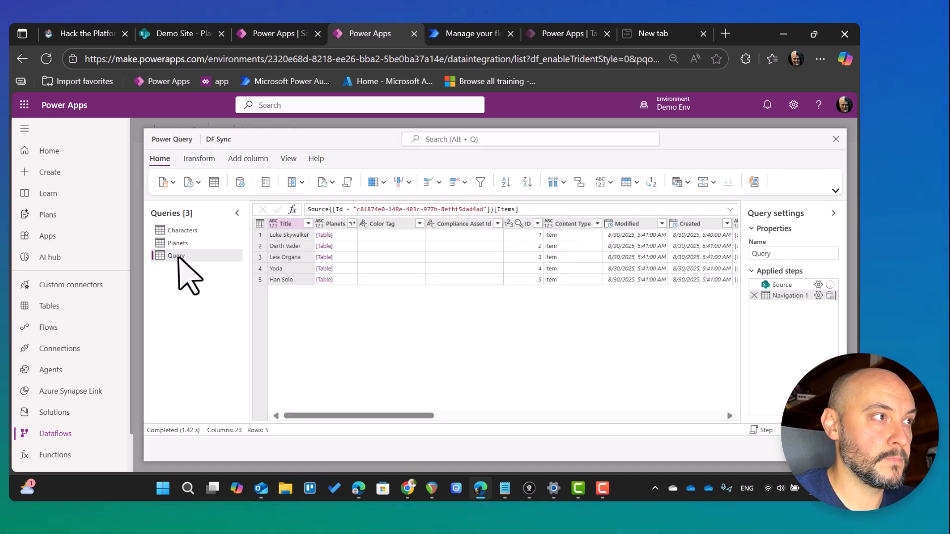
Rename the new query CharacterPlanet.
right_click(178, 256)
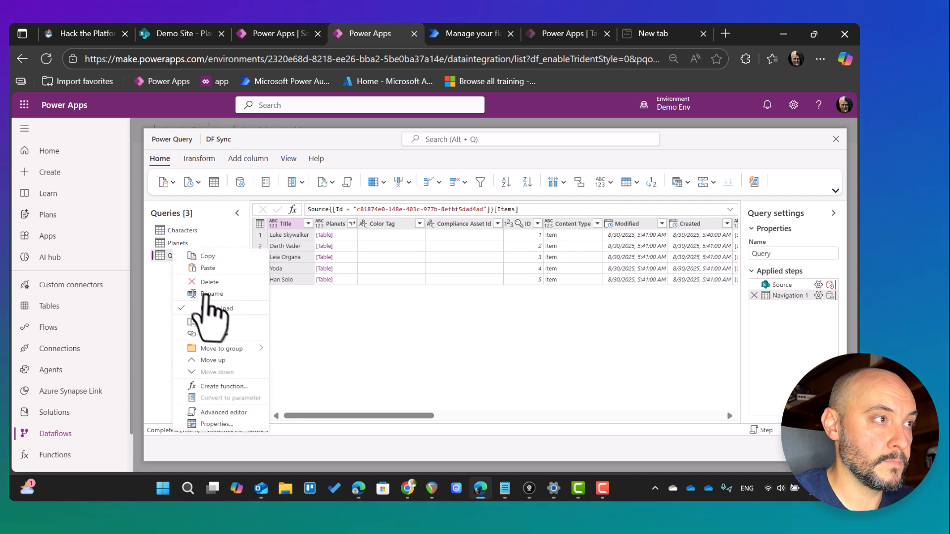
left_click(209, 296)
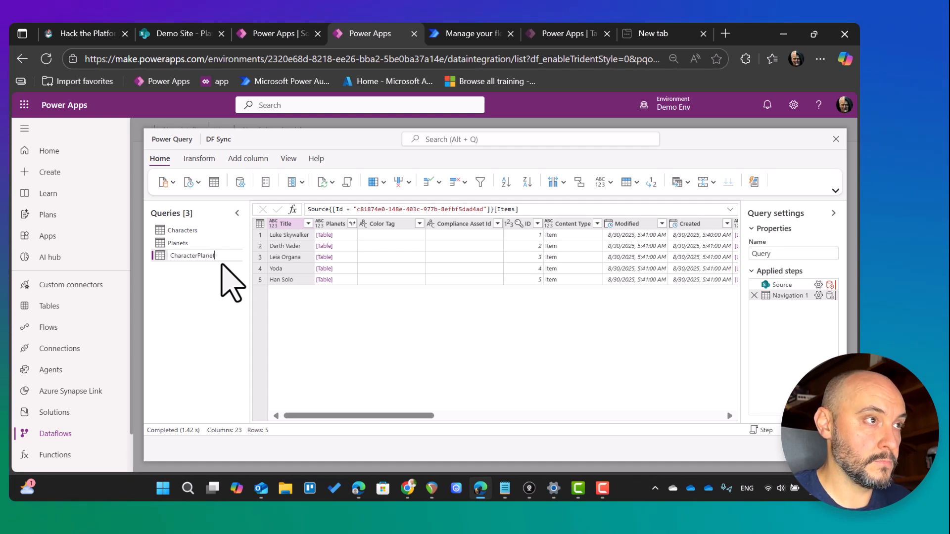
key("Return")
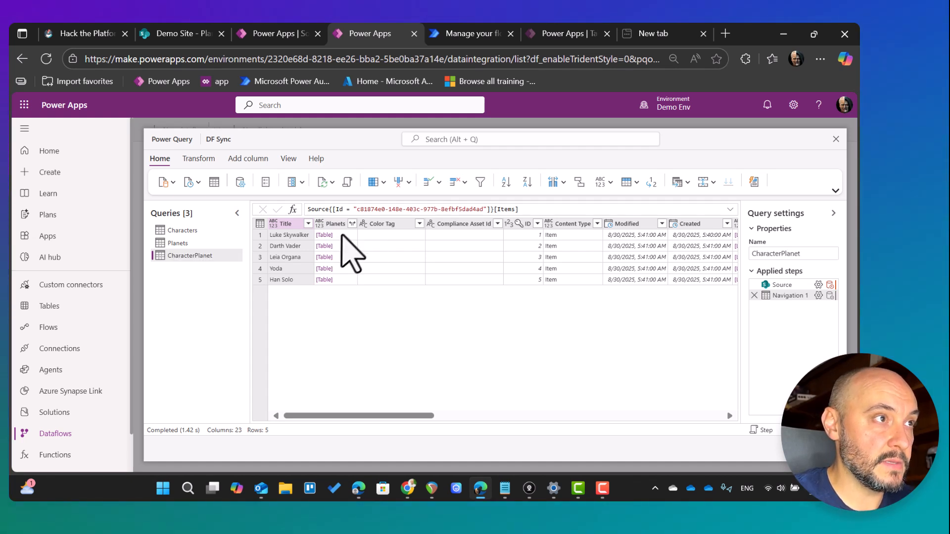
Expand the Planets column of CharacterPlanet into lookupId and lookupValue only, without a prefix, and place the ID column first.
left_click(352, 223)
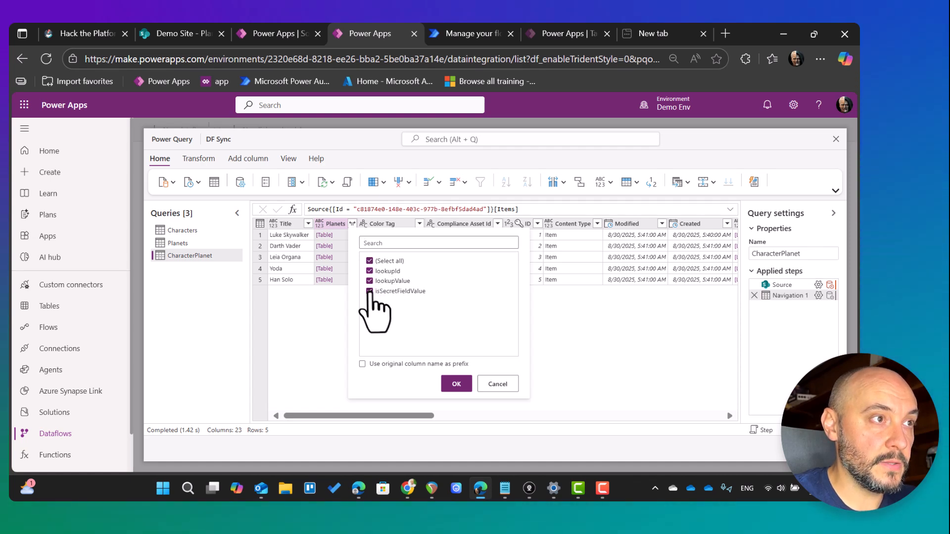
left_click(456, 384)
Remove all columns from Color Tag through App Modified By, keeping ID, Title, lookupId and lookupValue.
left_click(485, 224)
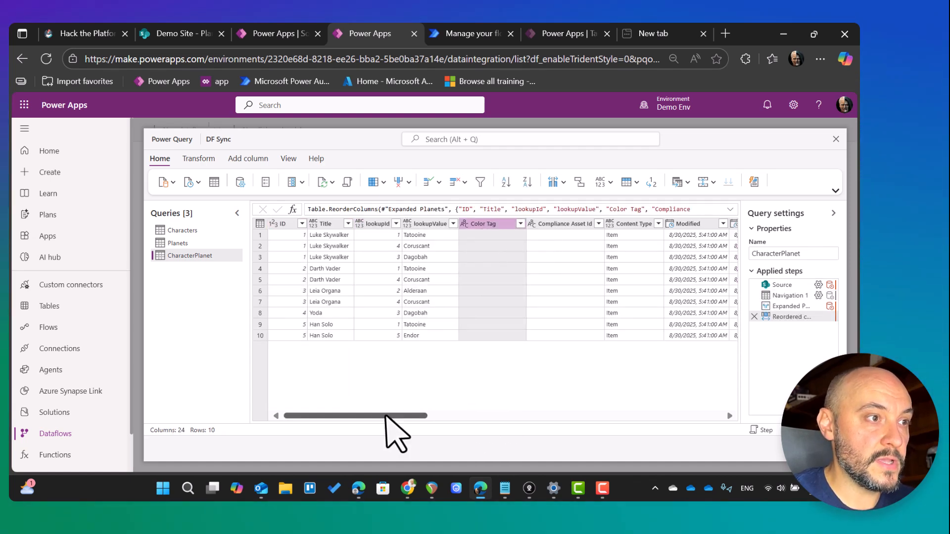
left_click_drag(388, 415, 731, 414)
left_click(693, 226, "shift")
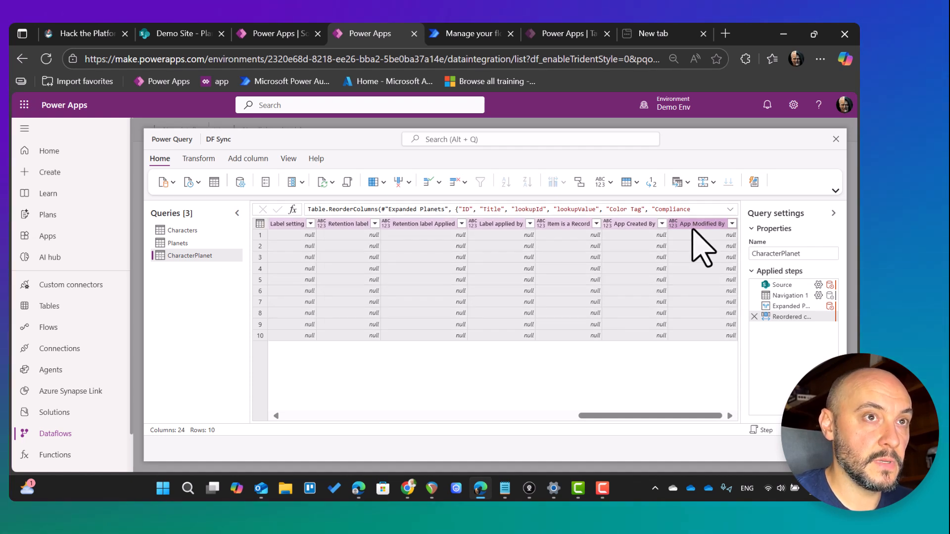
key("Delete")
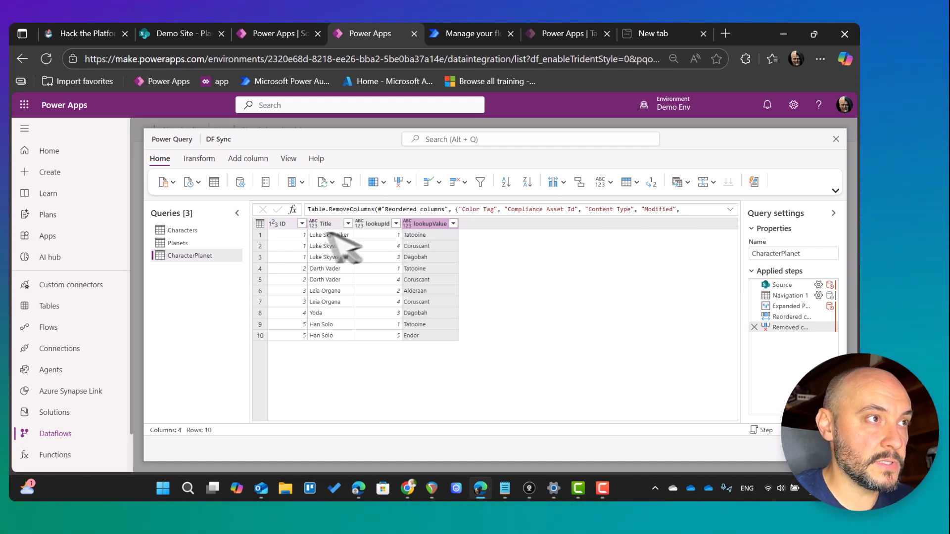
Rename the Title column CharacterName and the lookupValue column PlanetName, with both set to the text type.
right_click(321, 224)
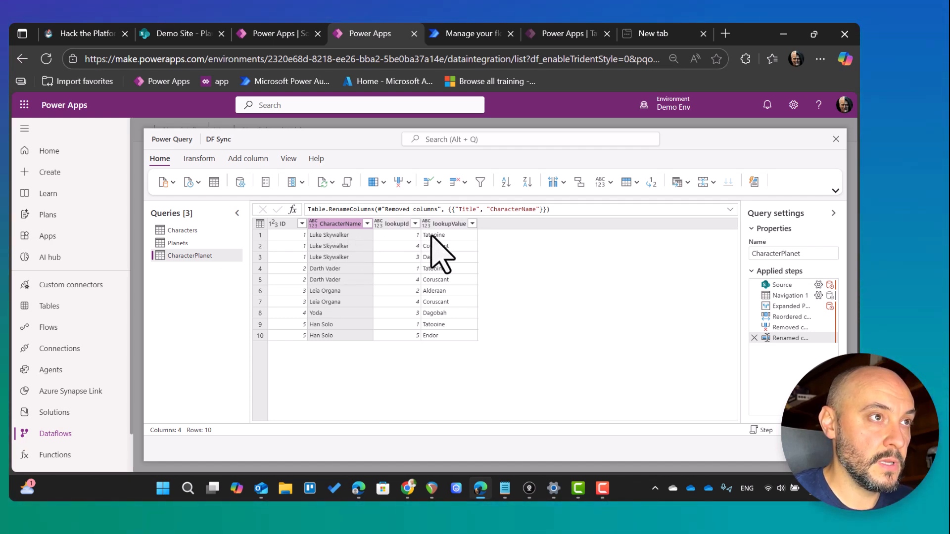
right_click(442, 224)
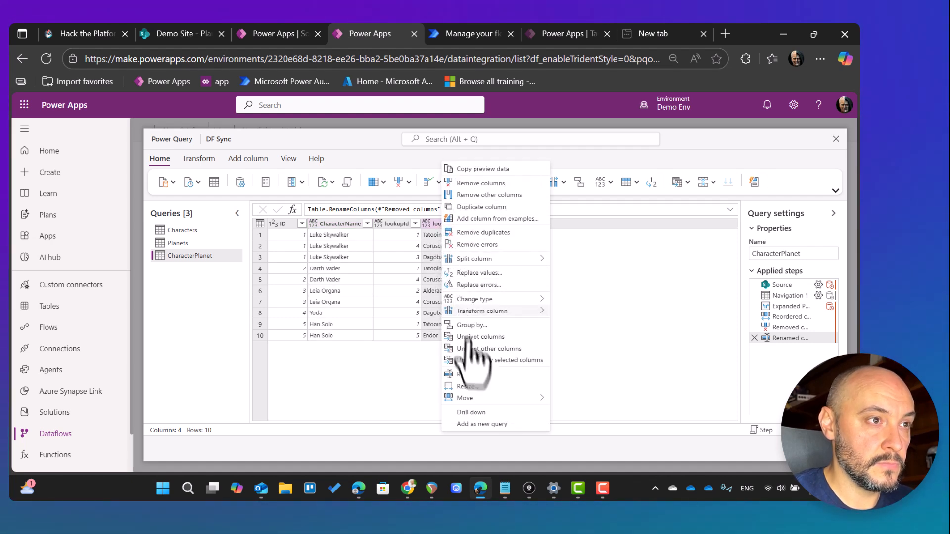
left_click(475, 374)
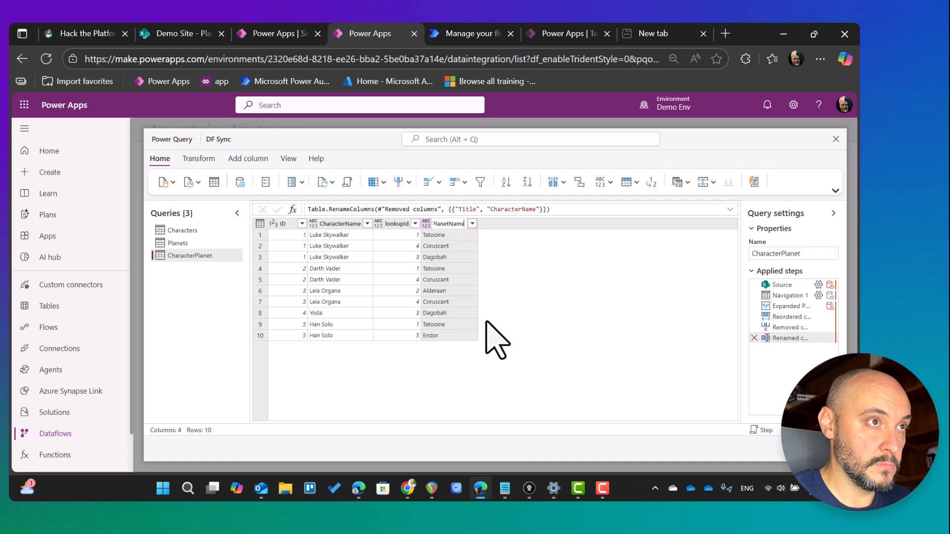
key("Return")
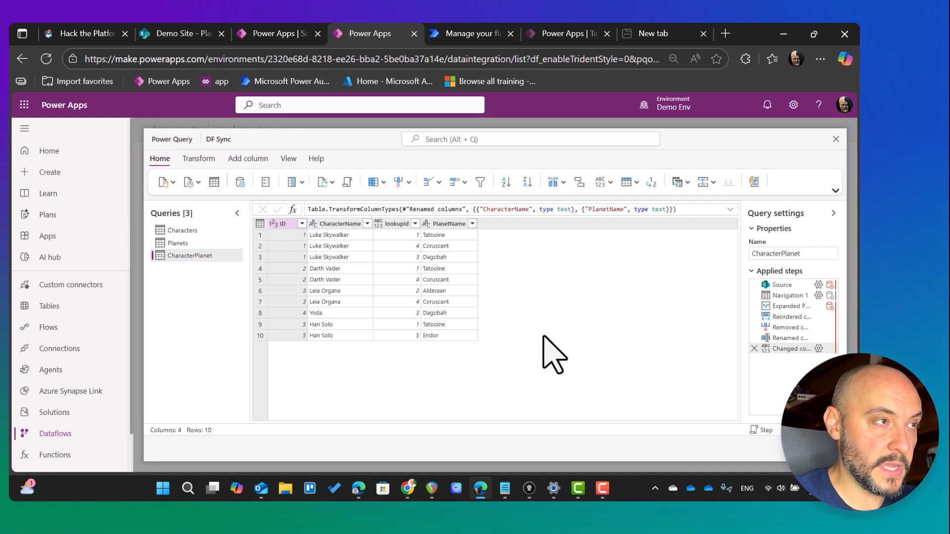
Proceed to the destination settings and map the Characters query's ID column to cr8c6_SP_ID.
left_click(812, 449)
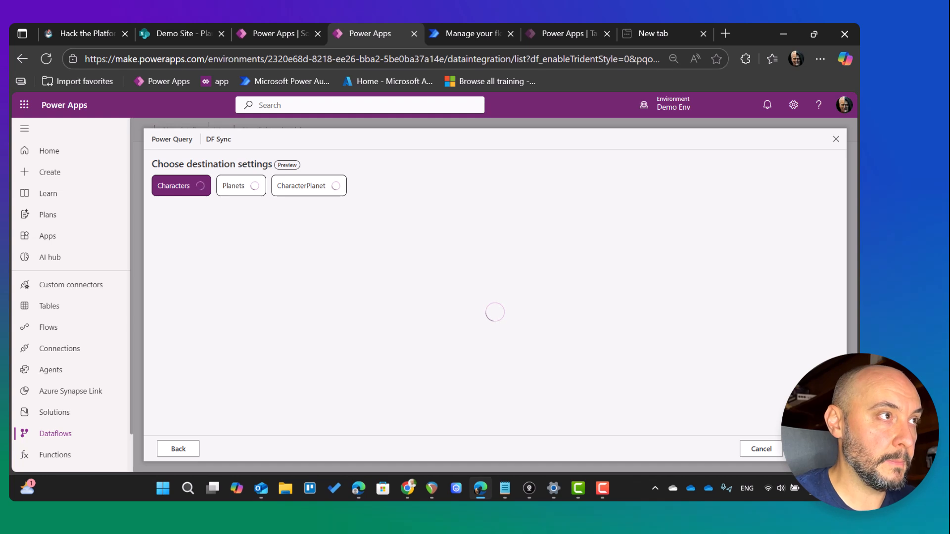
scroll(261, 418, "down", 1)
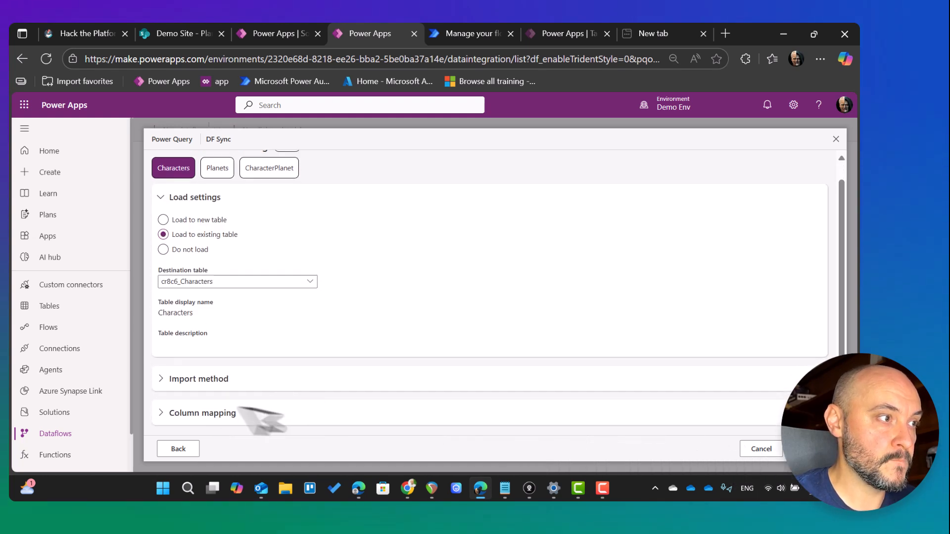
left_click(202, 409)
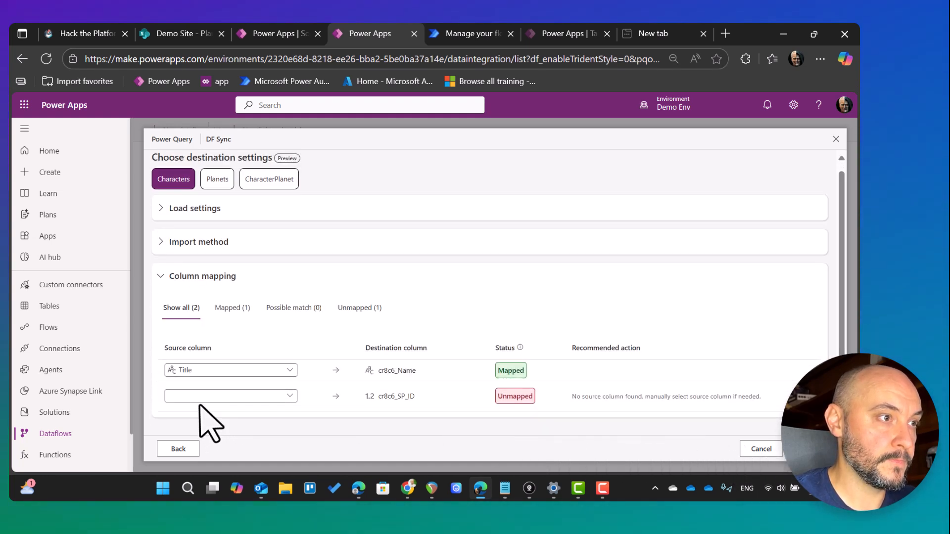
left_click(278, 396)
left_click(317, 287)
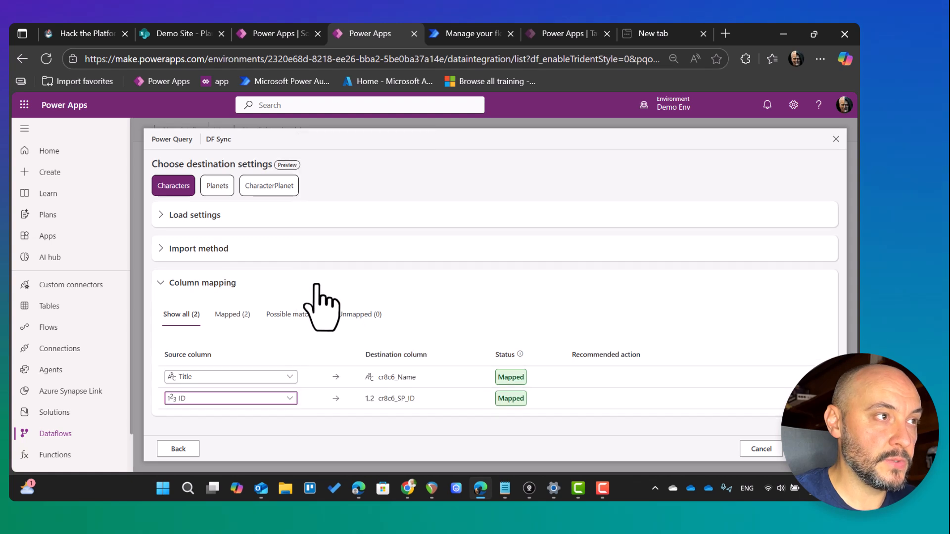
Set the Planets query to load to the existing table cr8c6_Planet.
left_click(213, 190)
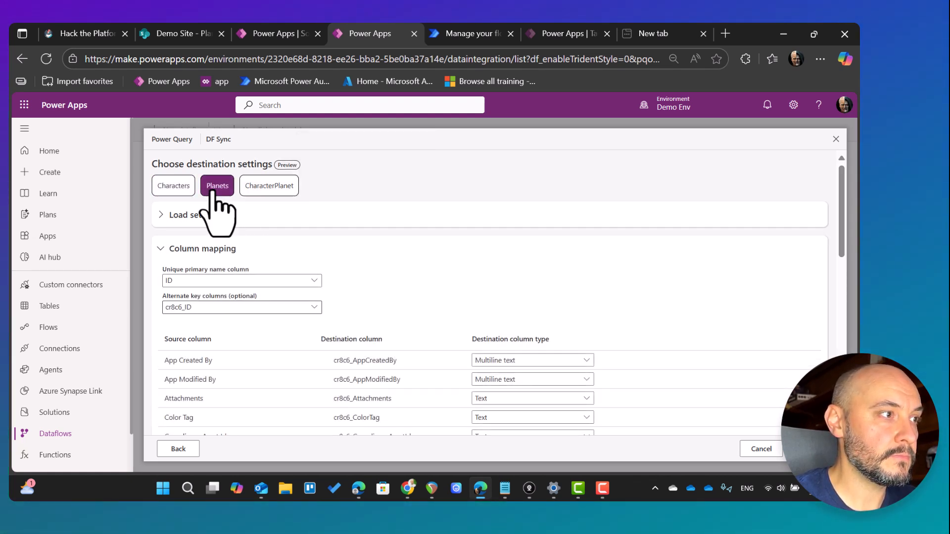
left_click(171, 216)
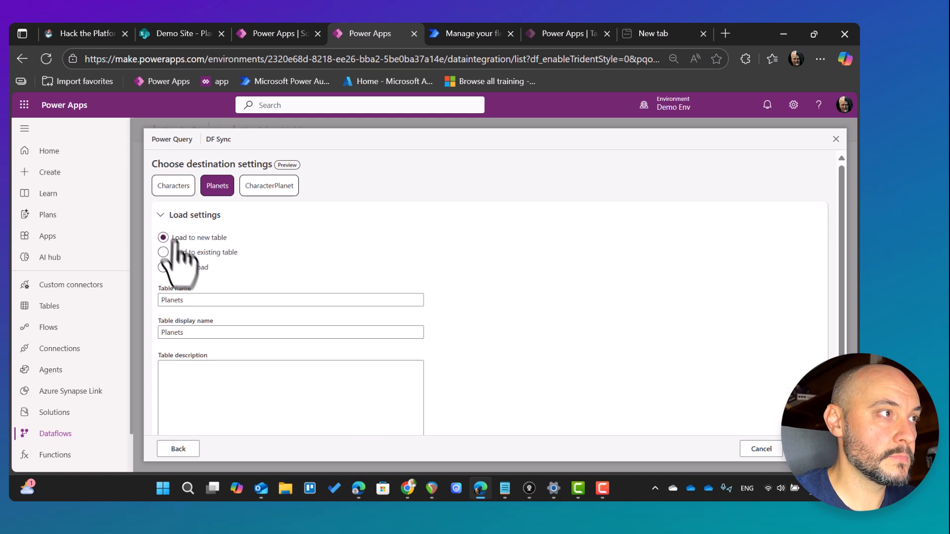
left_click(164, 252)
left_click(230, 301)
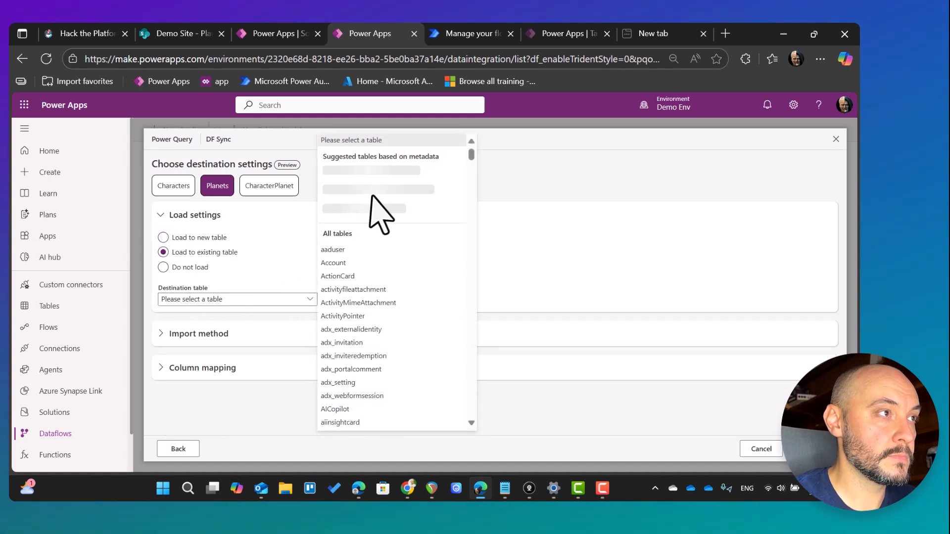
scroll(381, 222, "down", 15)
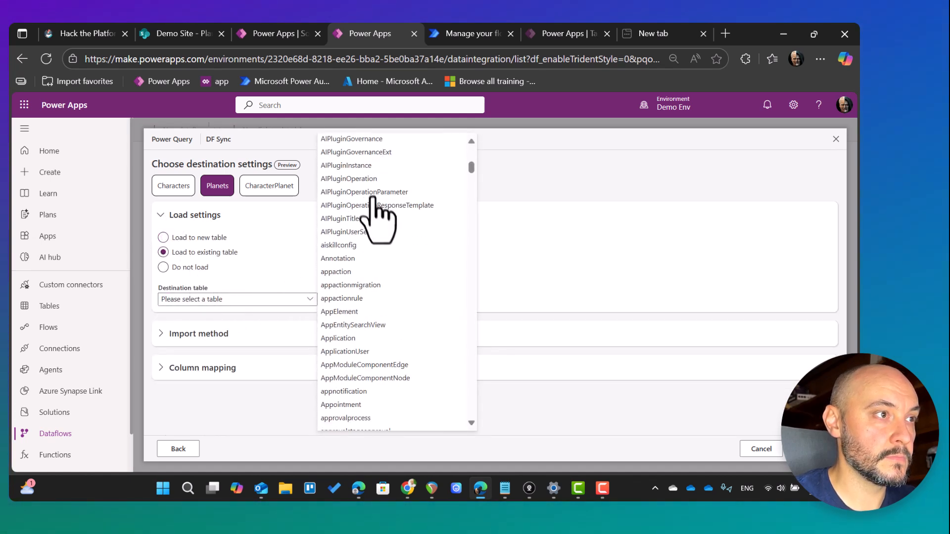
scroll(386, 244, "down", 3)
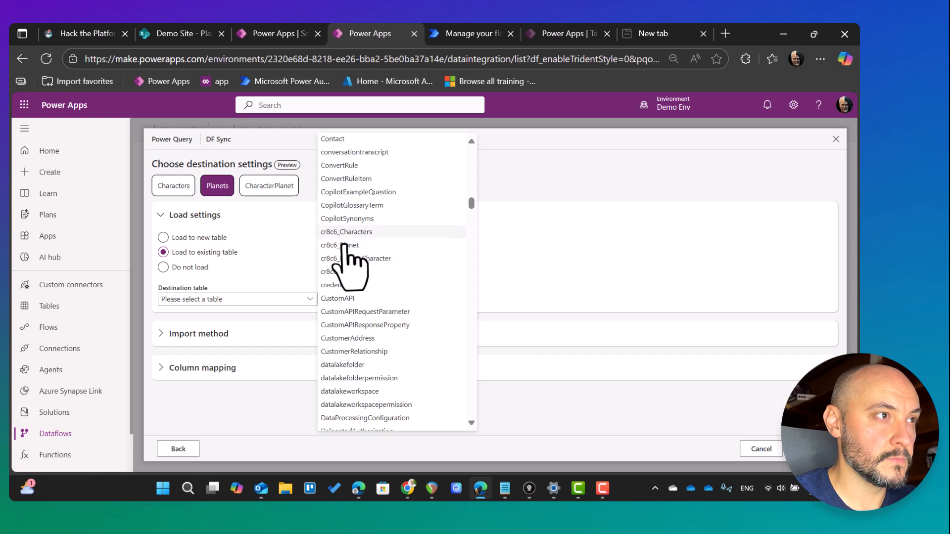
left_click(348, 245)
scroll(344, 257, "down", 1)
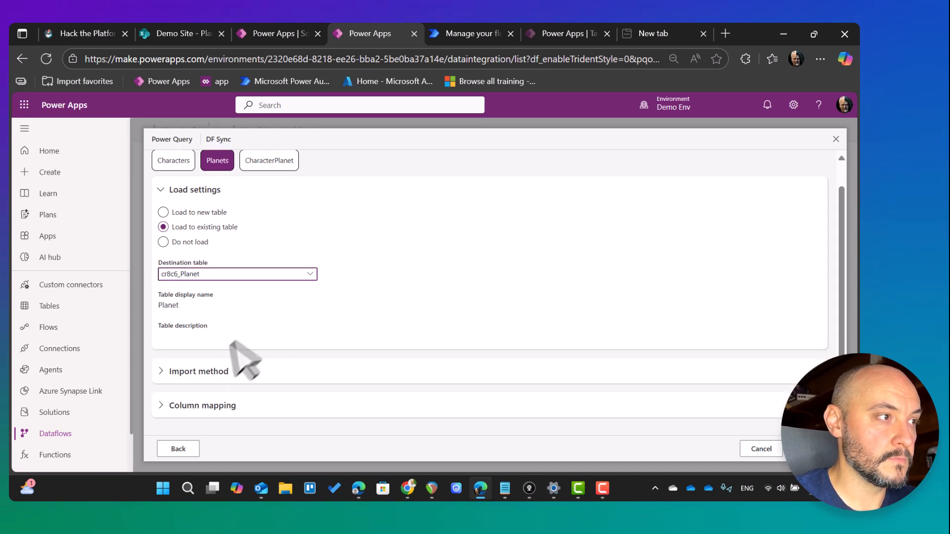
Map the Planets query's Title column to cr8c6_Name and its ID column to cr8c6_SP_ID.
left_click(221, 376)
left_click(247, 346)
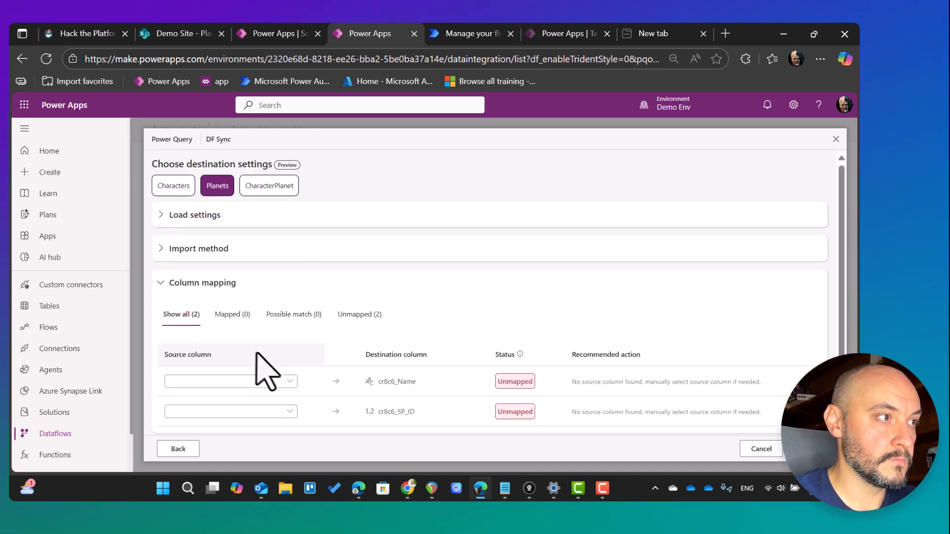
scroll(269, 361, "down", 1)
left_click(286, 366)
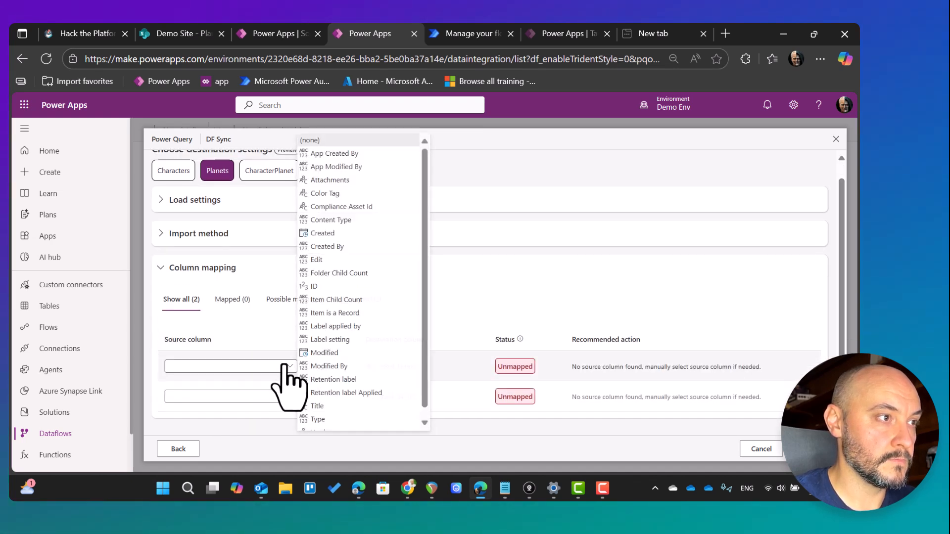
left_click(316, 406)
left_click(235, 395)
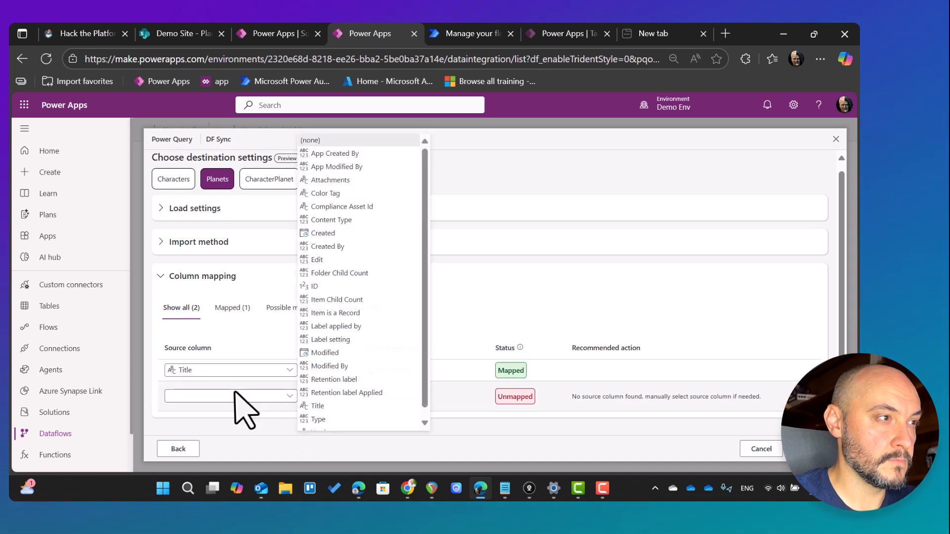
left_click(315, 286)
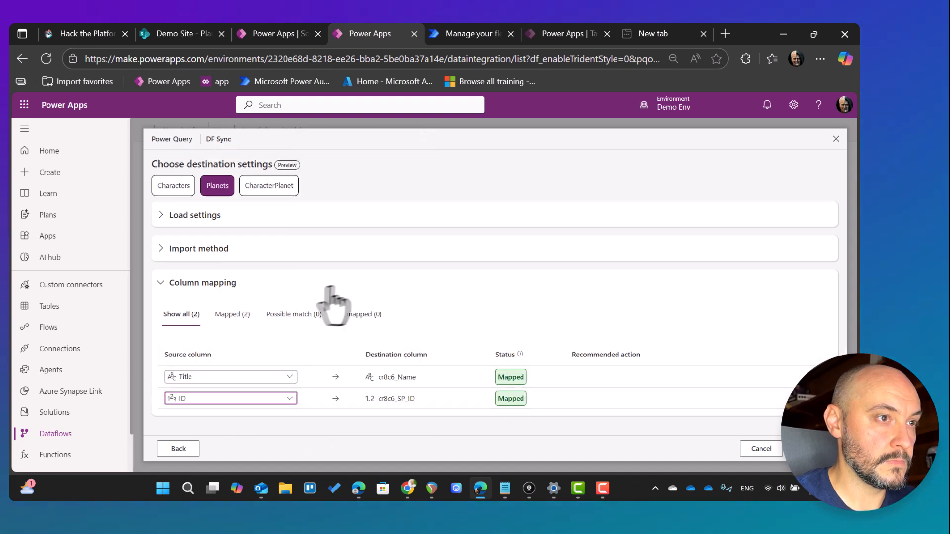
Set the CharacterPlanet query to load to the existing table cr8c6_Planet_Character.
left_click(271, 191)
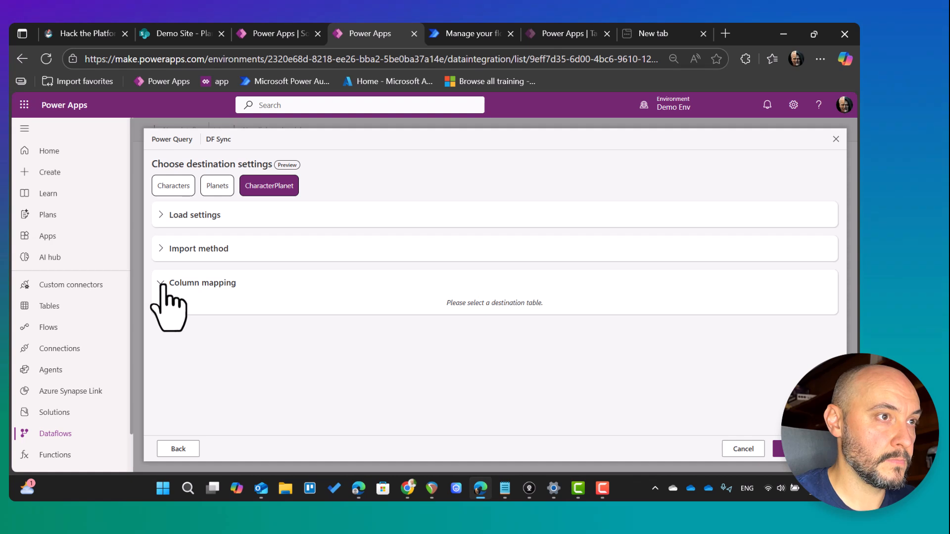
left_click(166, 218)
left_click(233, 299)
scroll(390, 282, "down", 5)
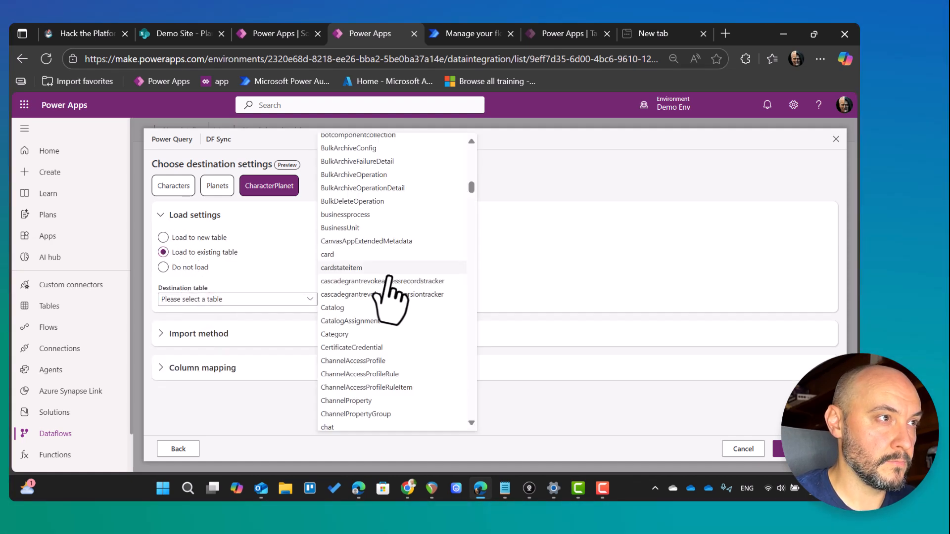
scroll(391, 276, "down", 3)
left_click(373, 217)
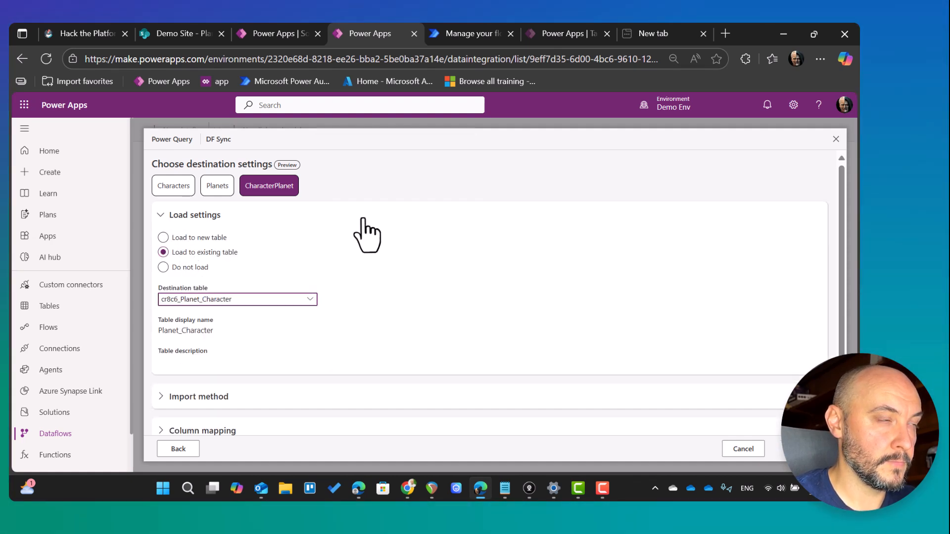
Map the CharacterPlanet query's CharacterName column to cr8c6_Character.cr8c6_Name and its PlanetName column to cr8c6_Planet.cr8c6_Name.
scroll(213, 363, "down", 1)
left_click(209, 368)
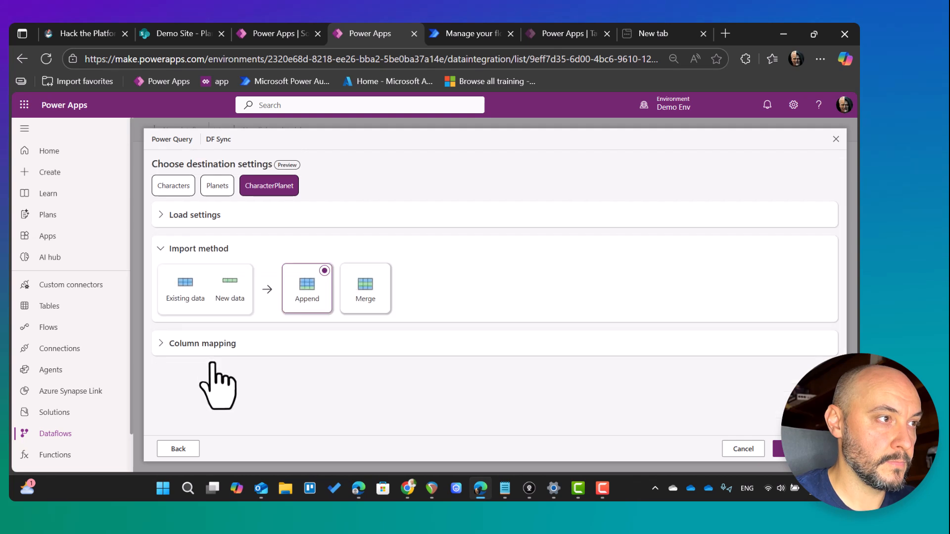
left_click(204, 349)
scroll(198, 356, "down", 2)
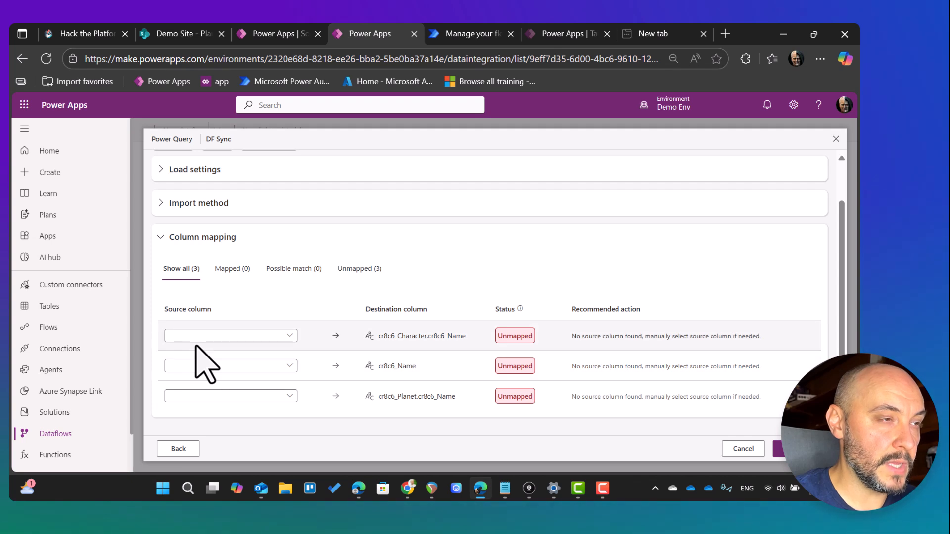
left_click(284, 336)
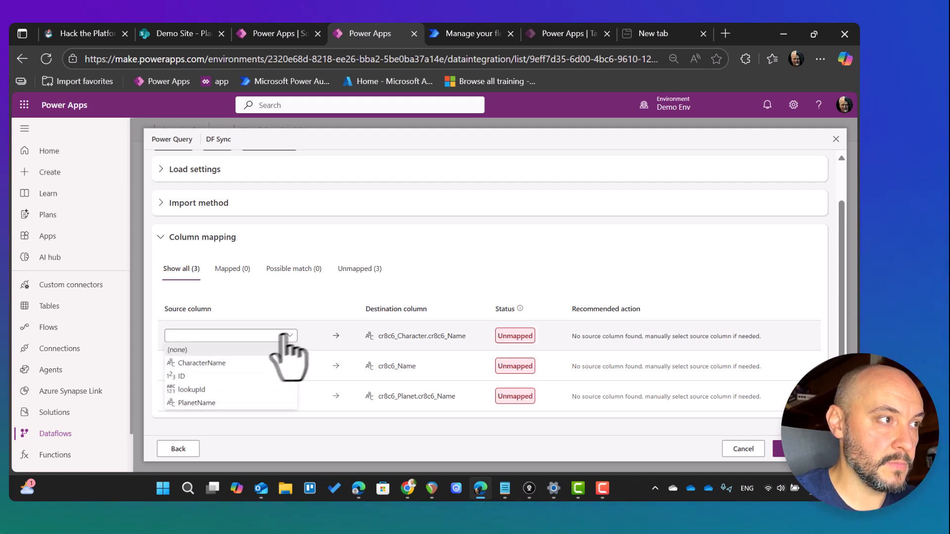
left_click(190, 365)
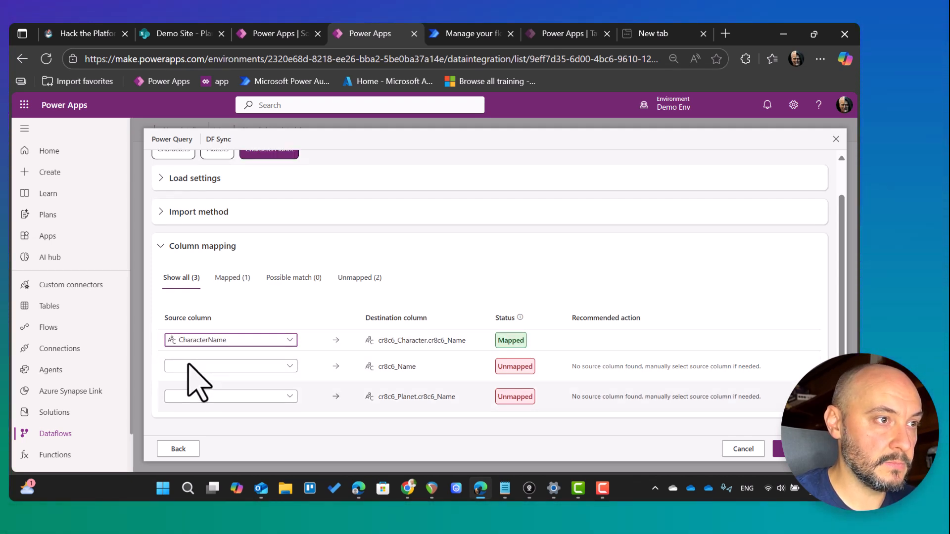
left_click(287, 397)
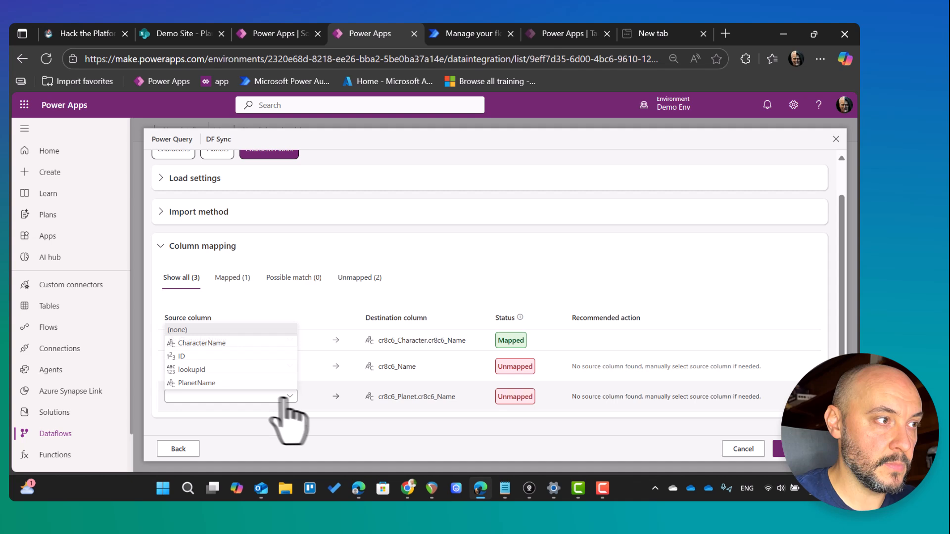
left_click(196, 383)
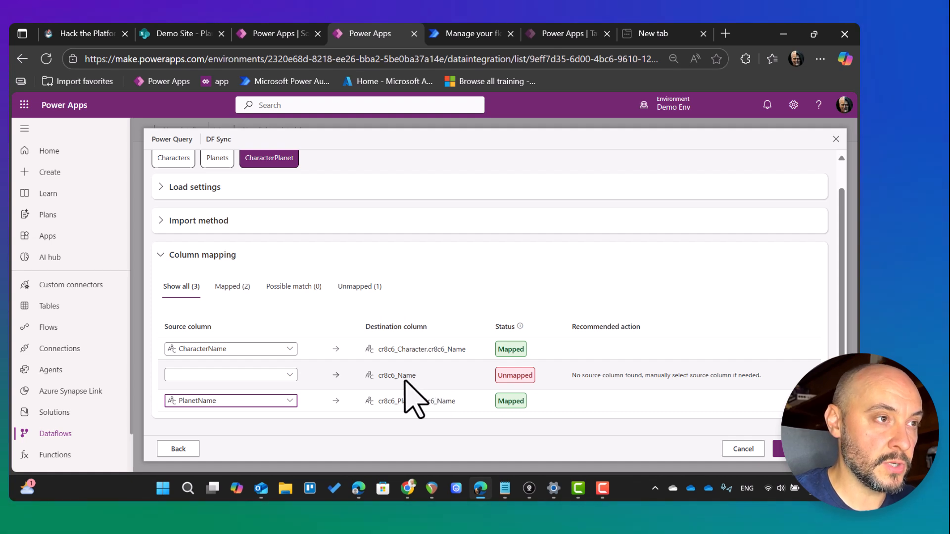
Check the Required setting of the Planet_Character table's primary Name column in the solution.
left_click(273, 33)
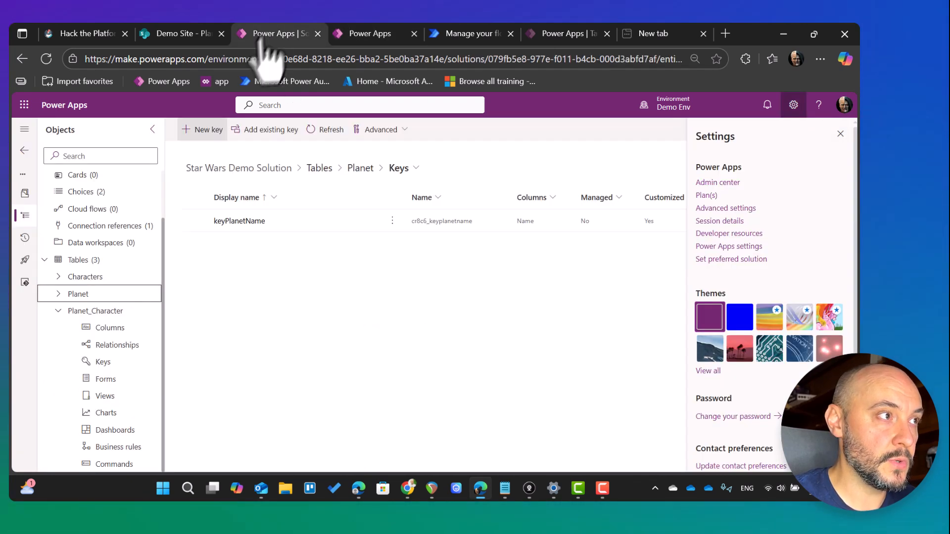
left_click(107, 312)
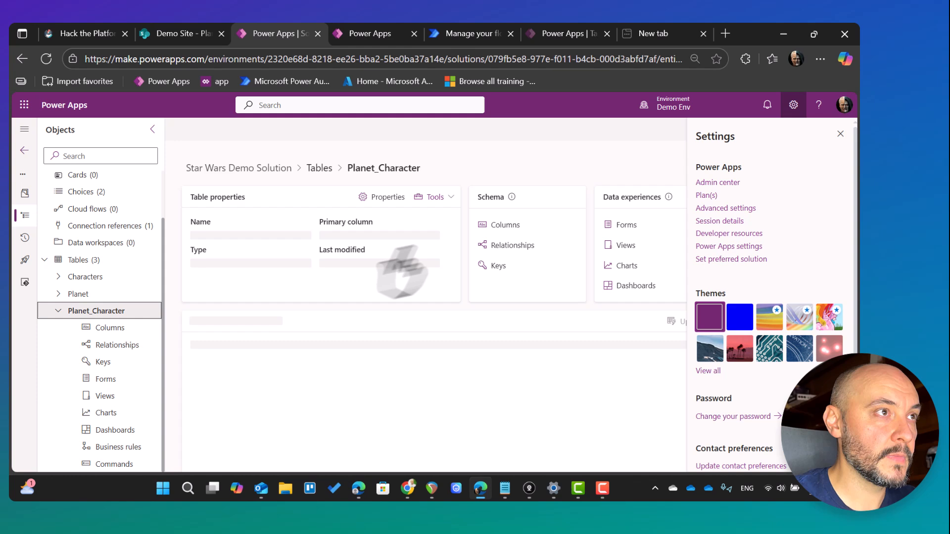
left_click(500, 229)
scroll(498, 229, "down", 5)
scroll(498, 229, "up", 2)
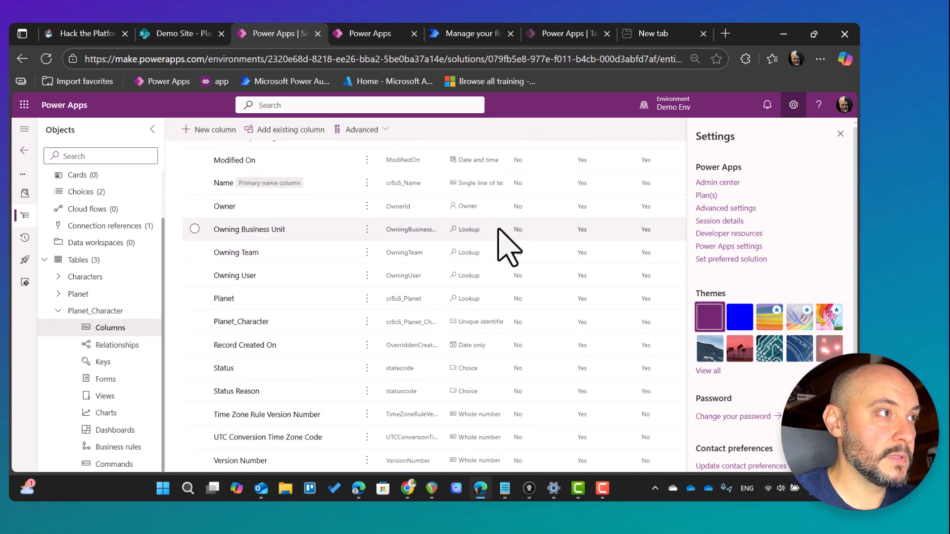
scroll(457, 242, "up", 1)
left_click(224, 253)
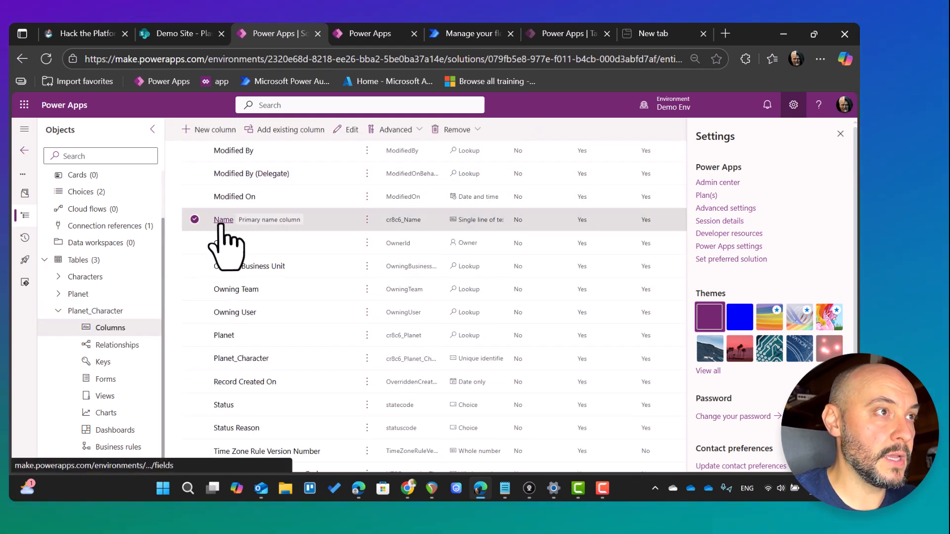
scroll(225, 245, "up", 3)
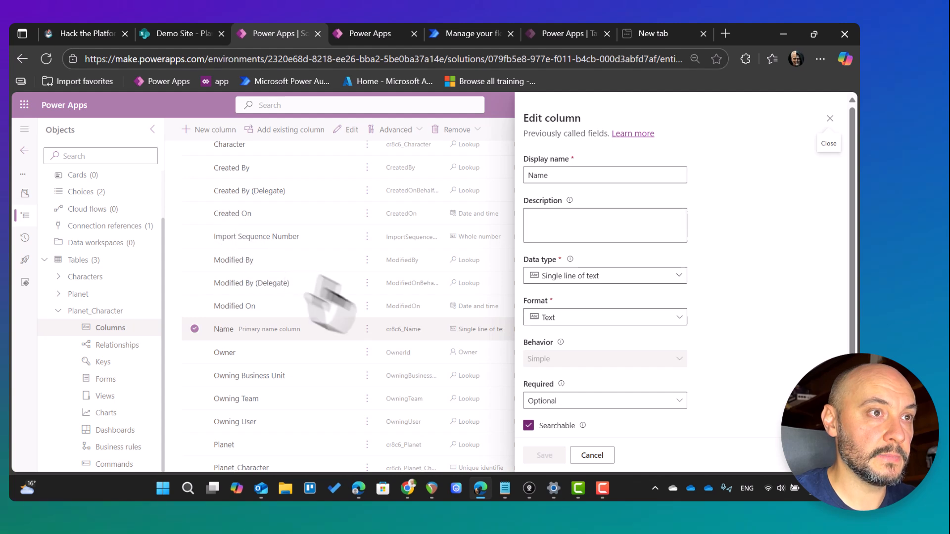
left_click(569, 402)
left_click(569, 456)
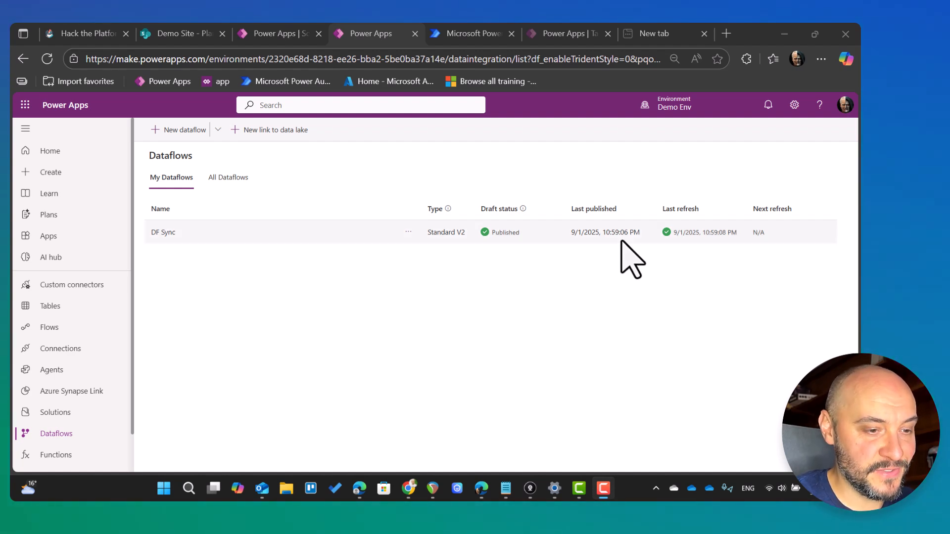
Review the synced rows in the solution's Characters, Planet and Planet_Character tables.
left_click(279, 34)
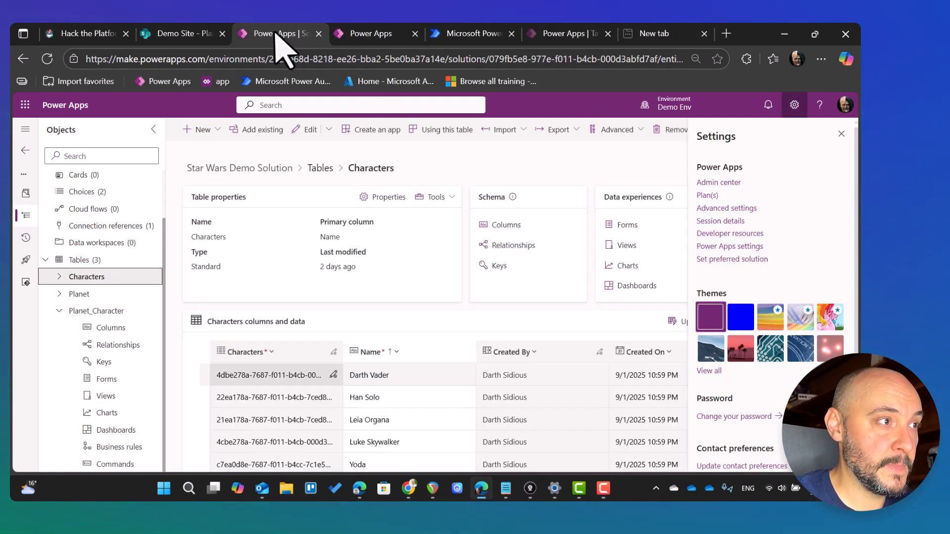
scroll(198, 163, "down", 2)
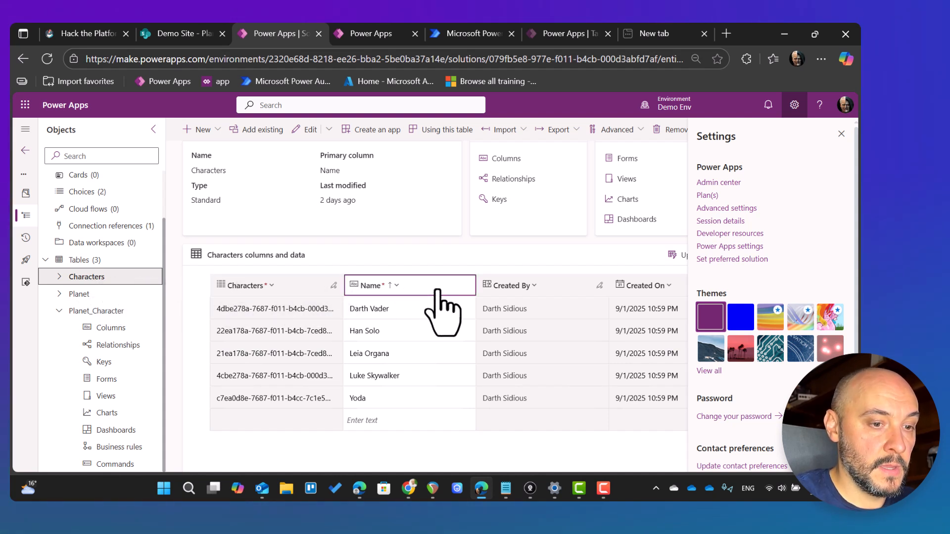
left_click(82, 294)
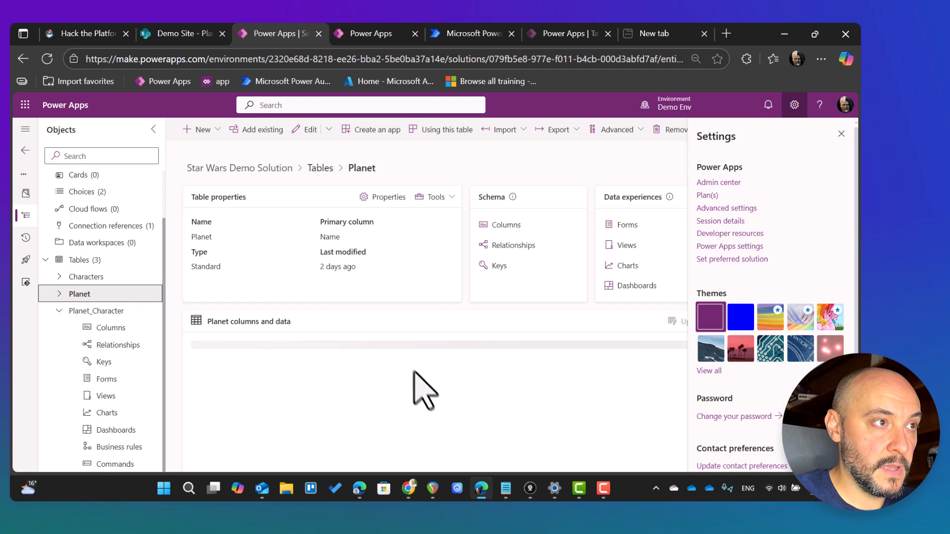
scroll(423, 391, "down", 3)
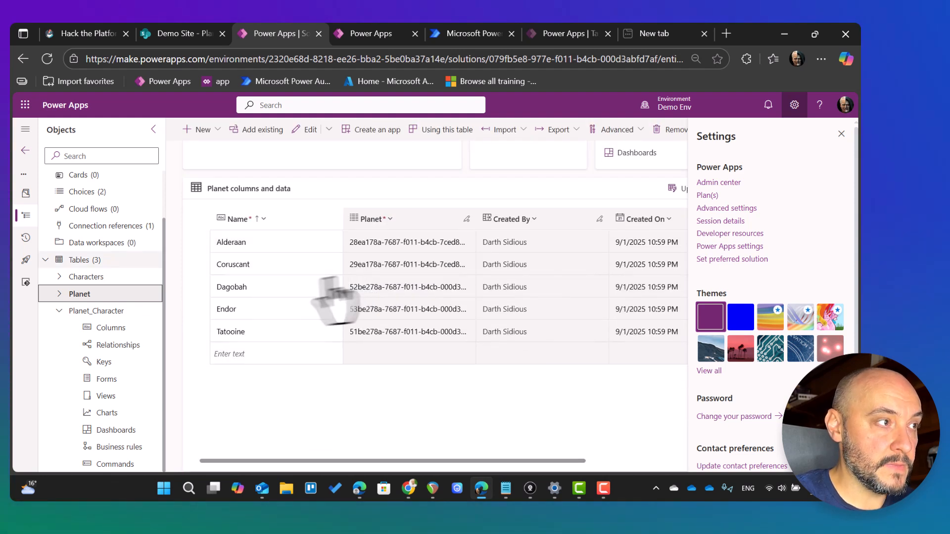
left_click(92, 312)
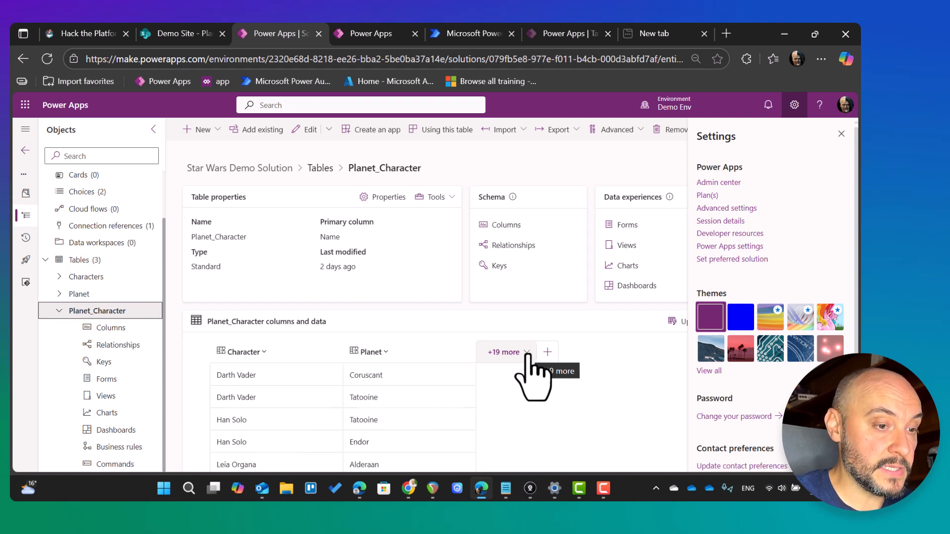
left_click(470, 34)
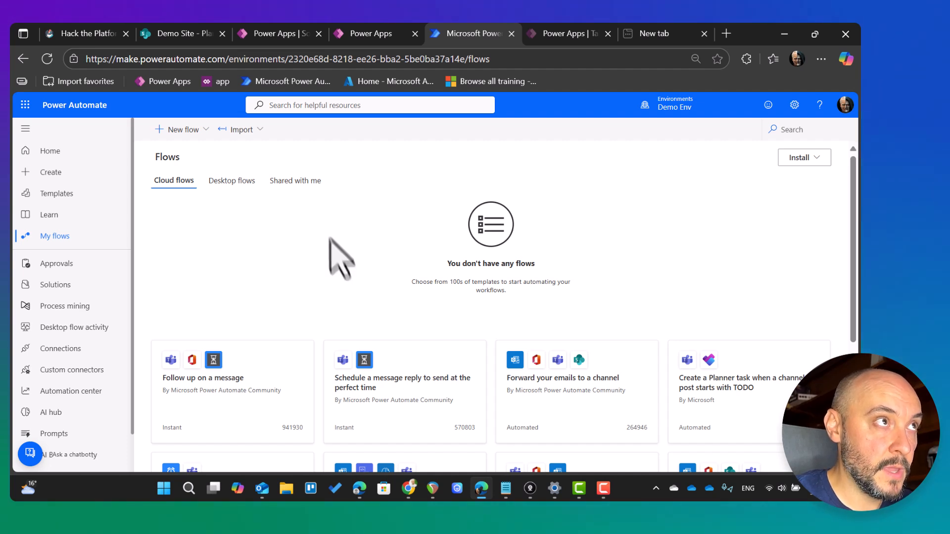
Start a new many-to-many relationship on the Characters table with Planet as the related table.
left_click(267, 35)
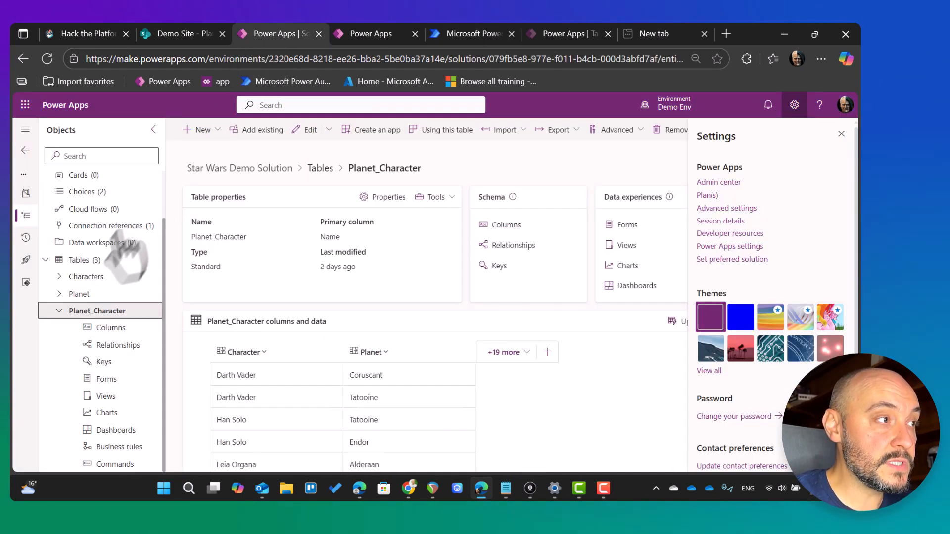
left_click(85, 277)
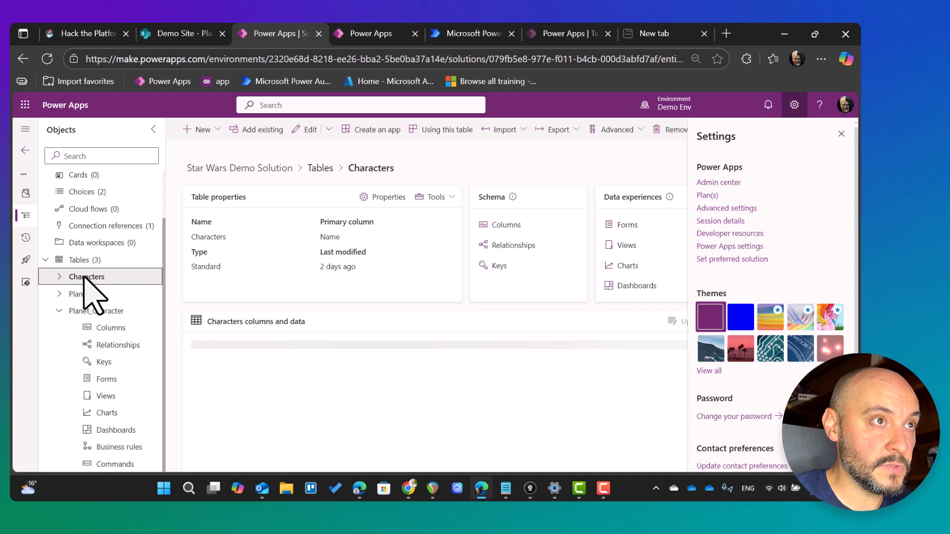
left_click(514, 246)
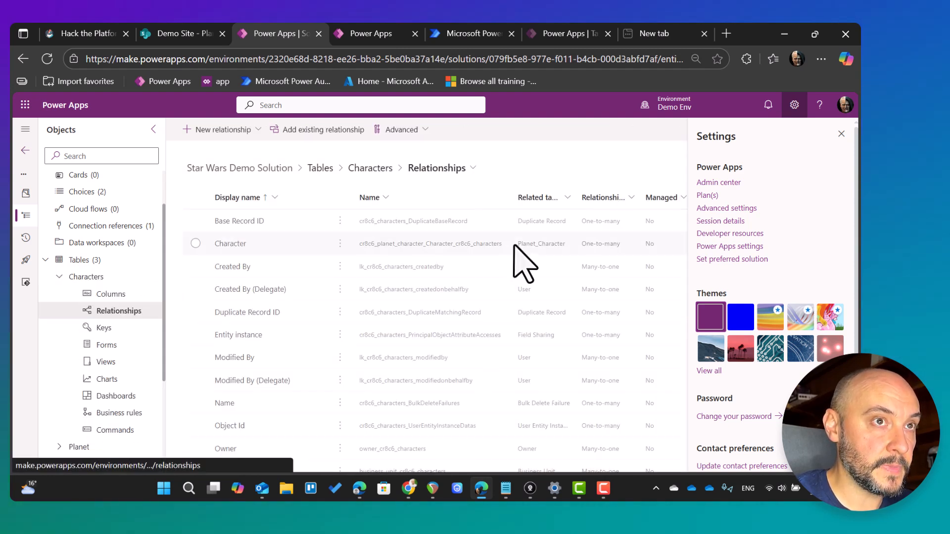
left_click(220, 129)
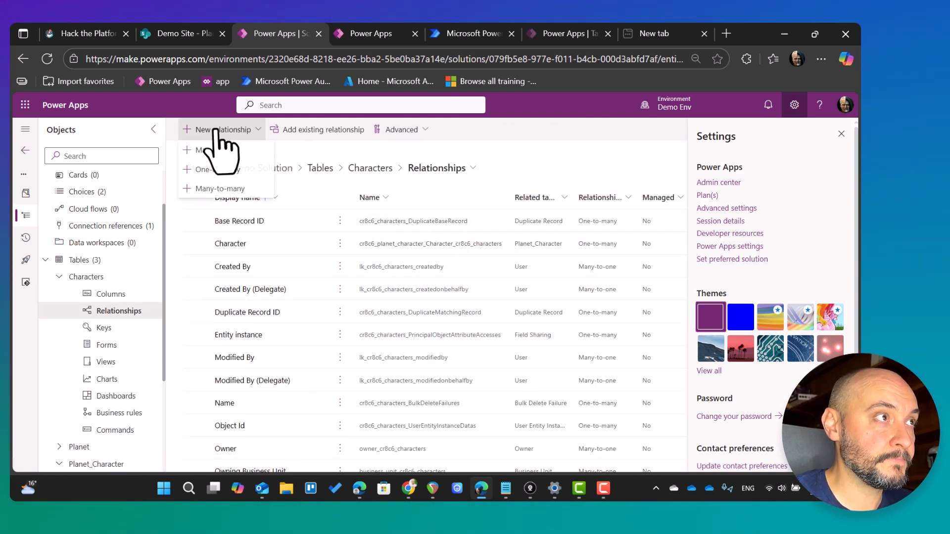
left_click(221, 190)
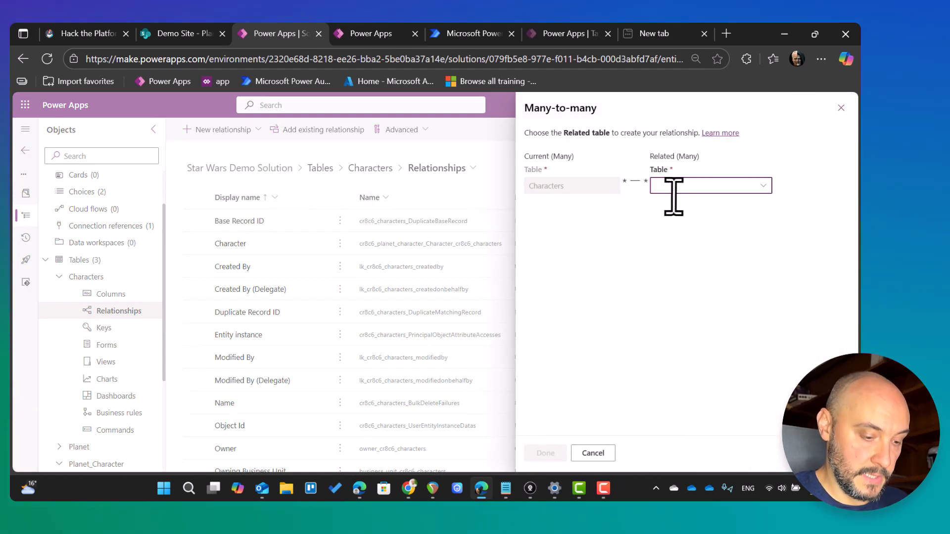
type("Plane")
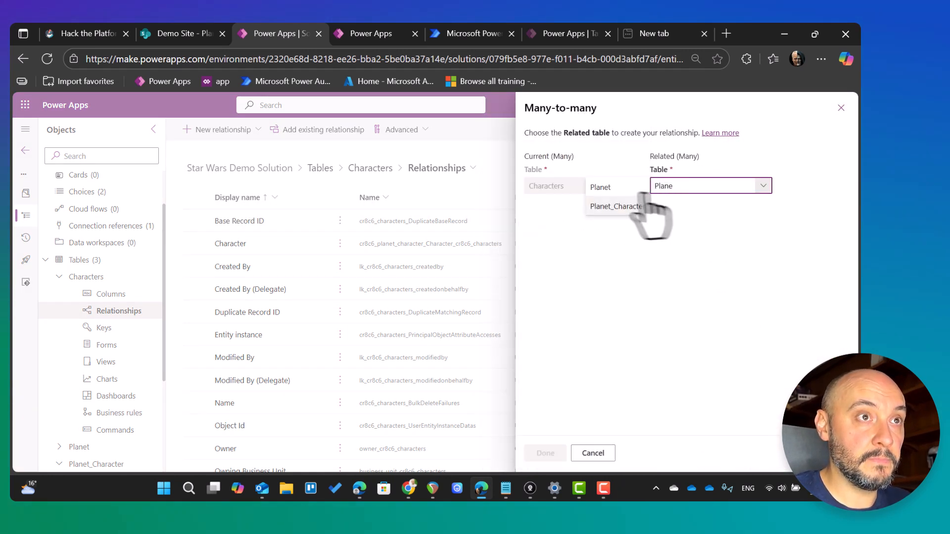
left_click(621, 188)
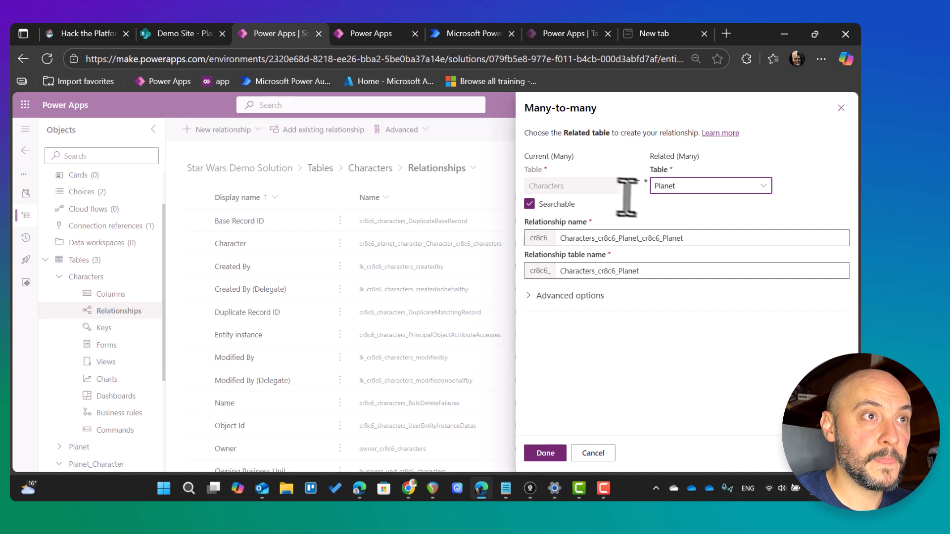
Name the relationship CharacterPlanets and its relationship table Characters_Planets, and create the relationship.
double_click(699, 238)
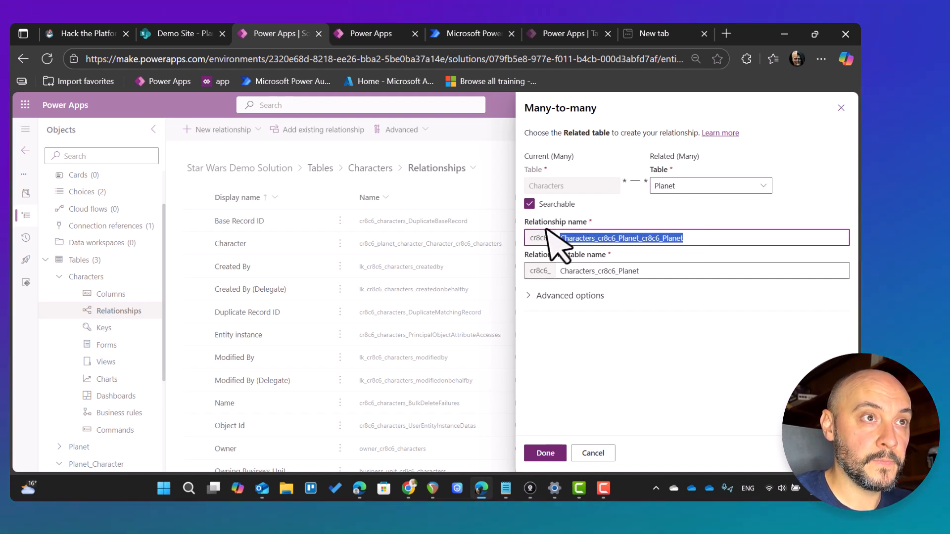
type("CharacterPlanets")
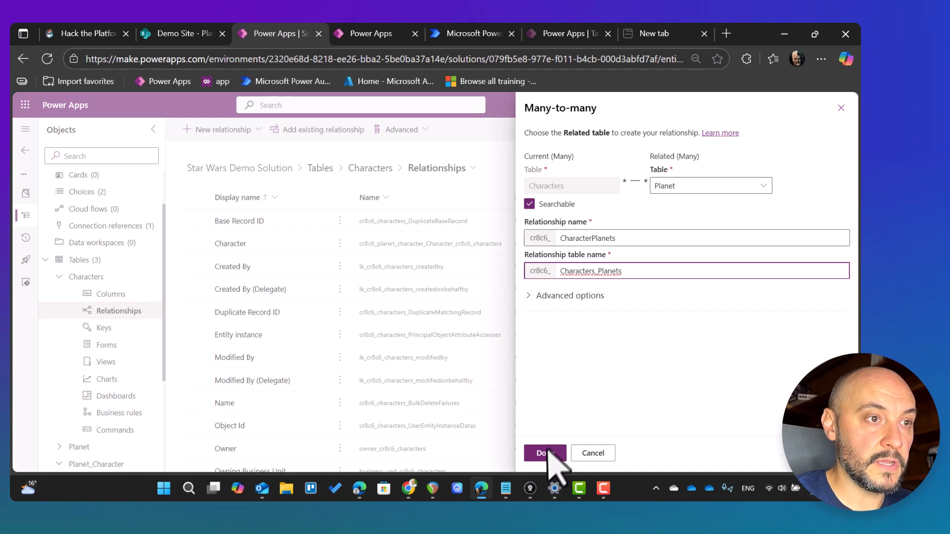
left_click(548, 452)
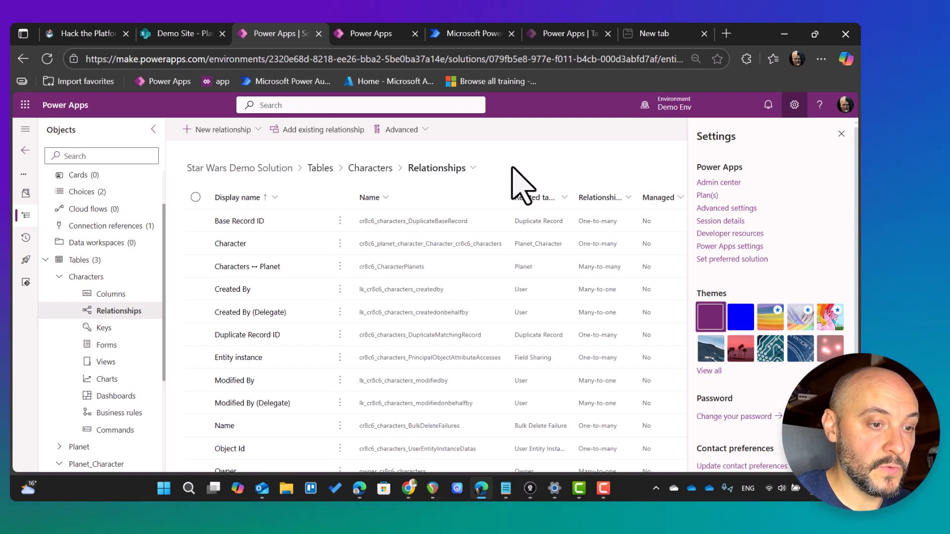
Switch to Power Automate and create a blank automated cloud flow, skipping the flow name and trigger choice.
left_click(467, 34)
left_click(182, 130)
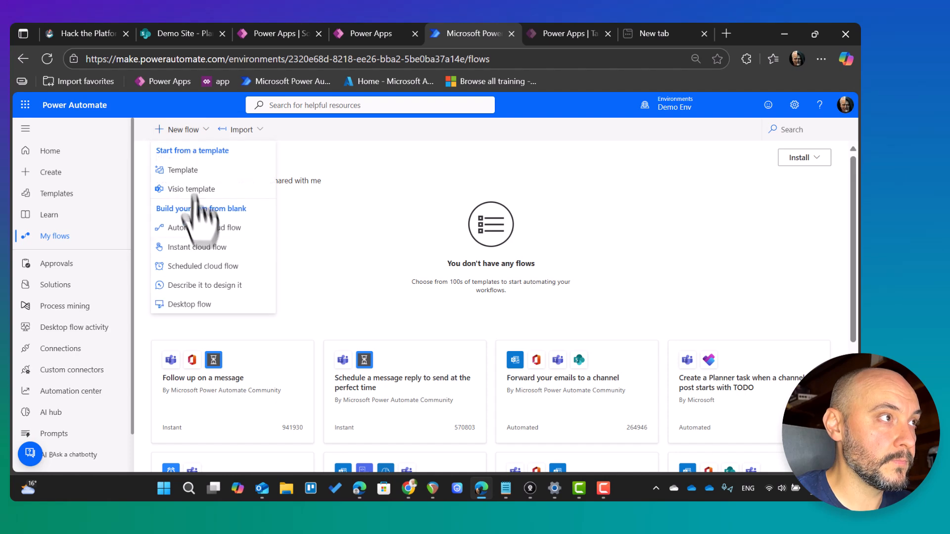
left_click(204, 229)
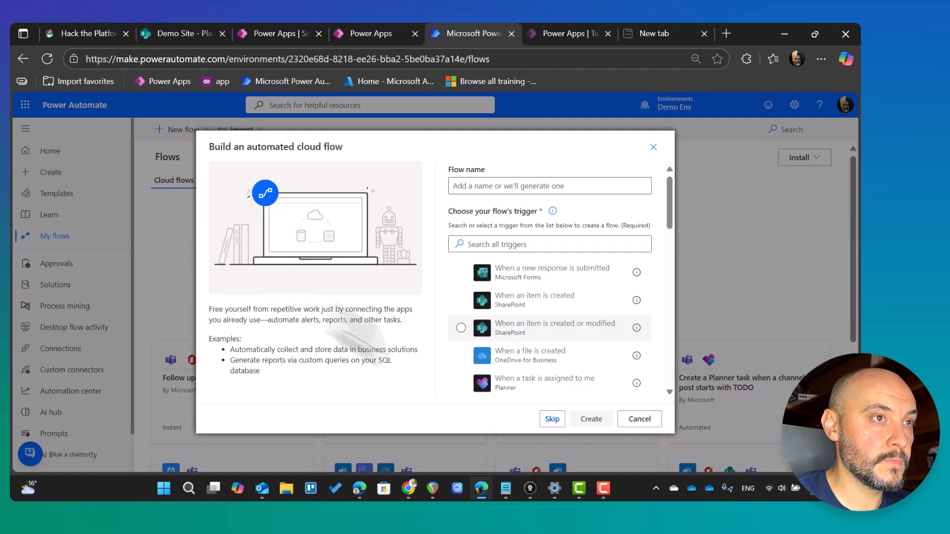
left_click(550, 418)
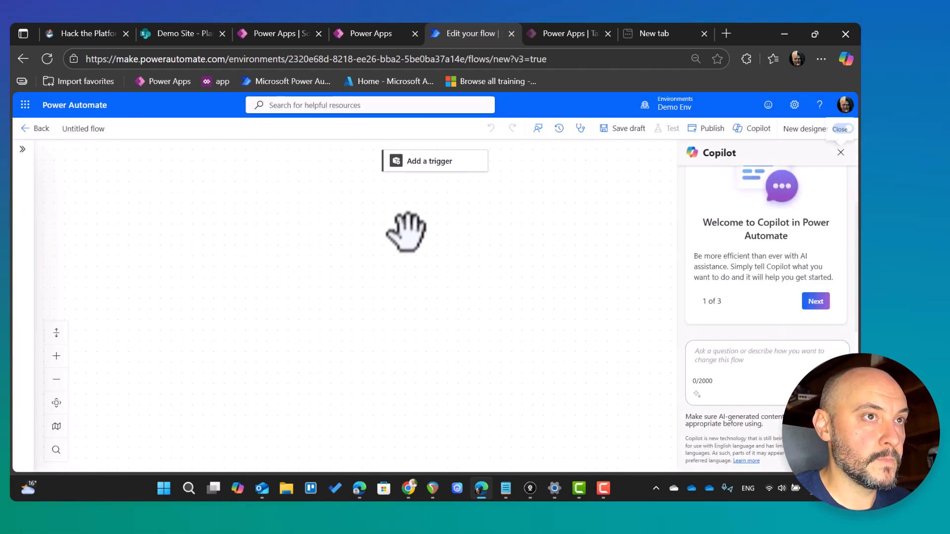
Add the Microsoft Dataverse trigger "When a row is added, modified or deleted" to the flow.
left_click(418, 163)
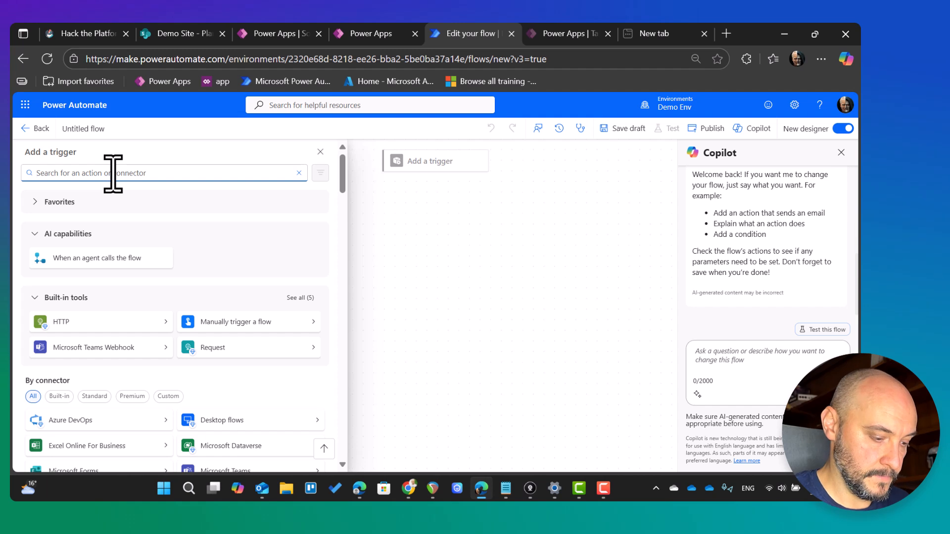
type("dataverse")
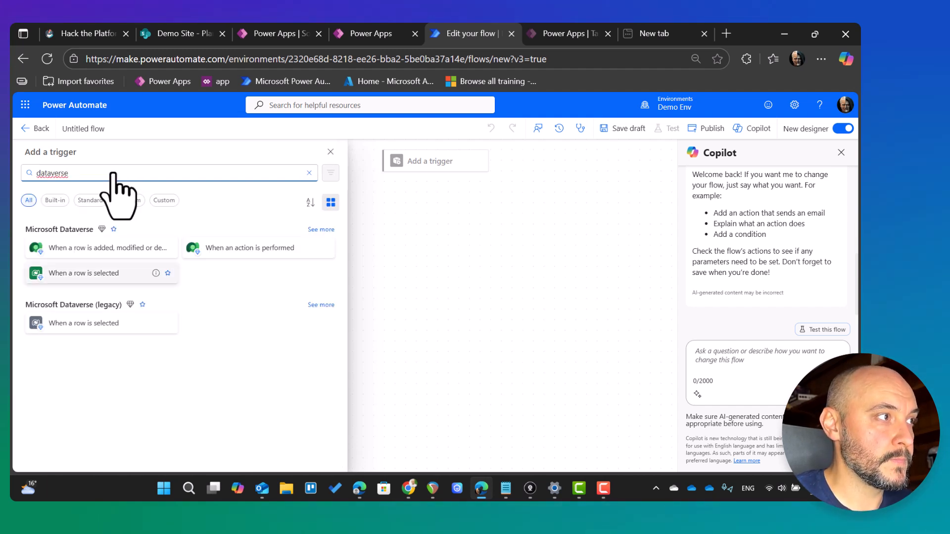
left_click(108, 247)
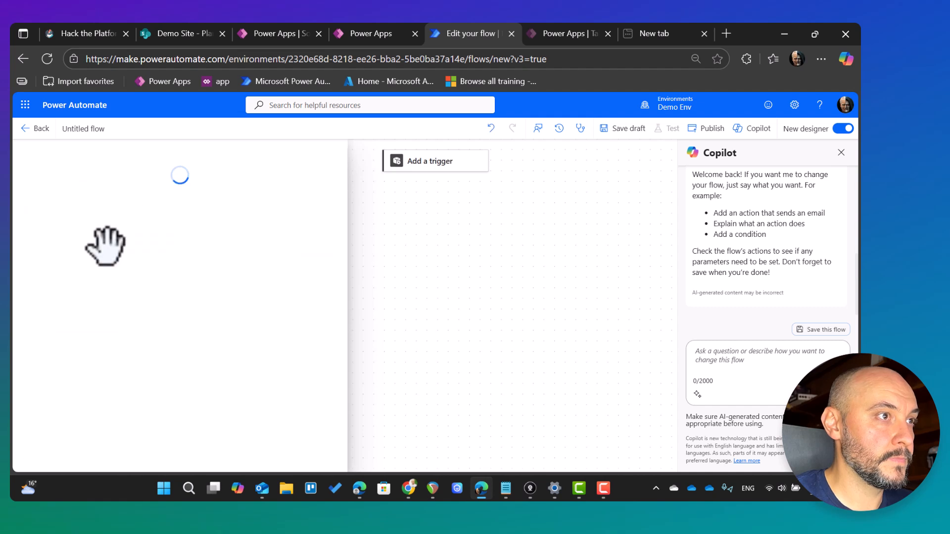
Configure the trigger with change type Added, table Planets_Characters and scope Organization.
left_click(104, 239)
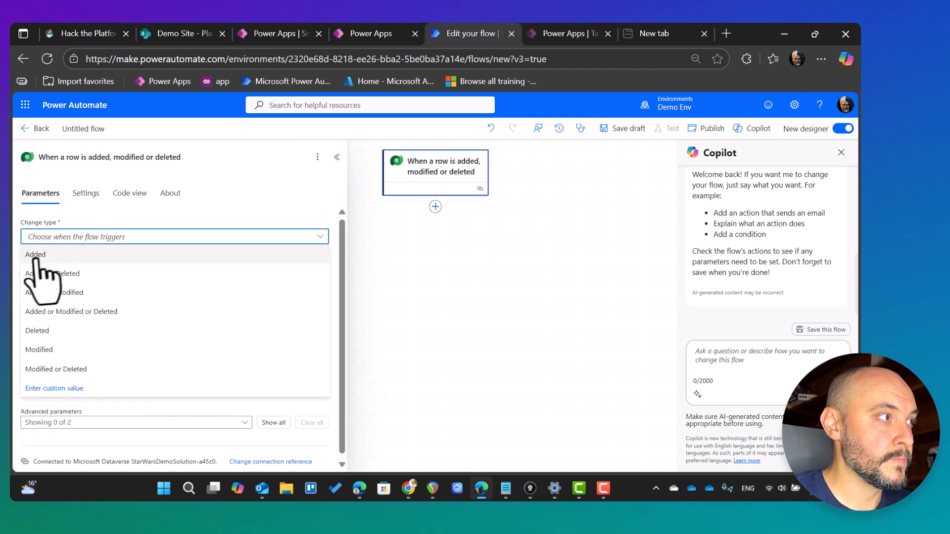
left_click(36, 257)
left_click(55, 270)
left_click(136, 289)
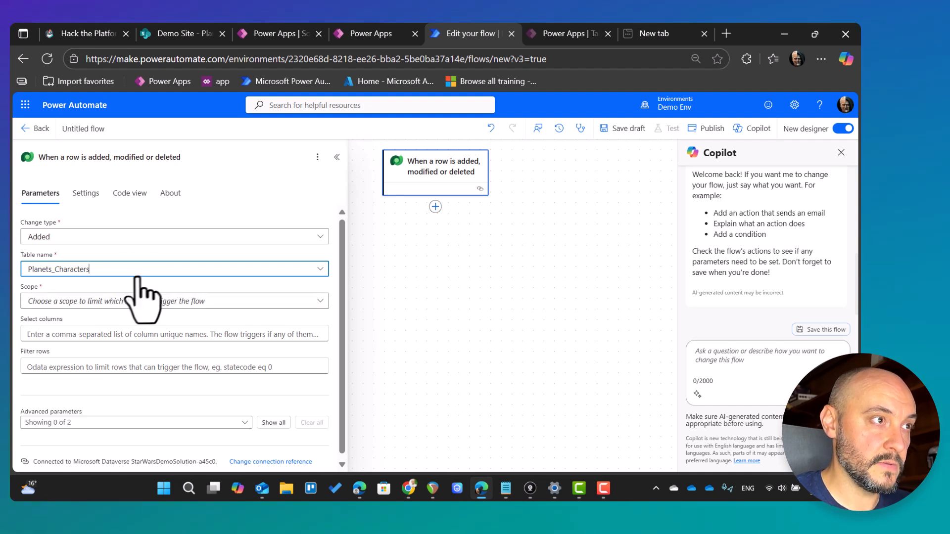
left_click(71, 302)
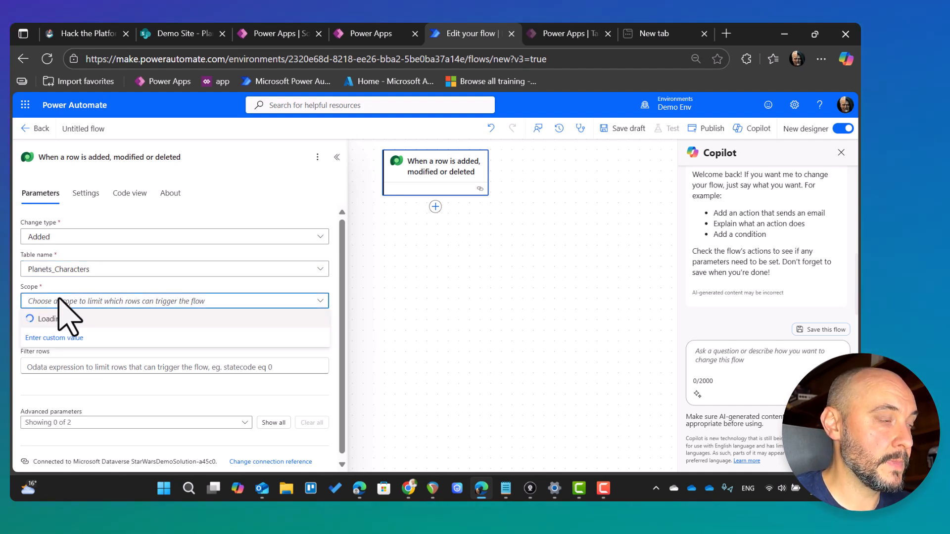
left_click(62, 334)
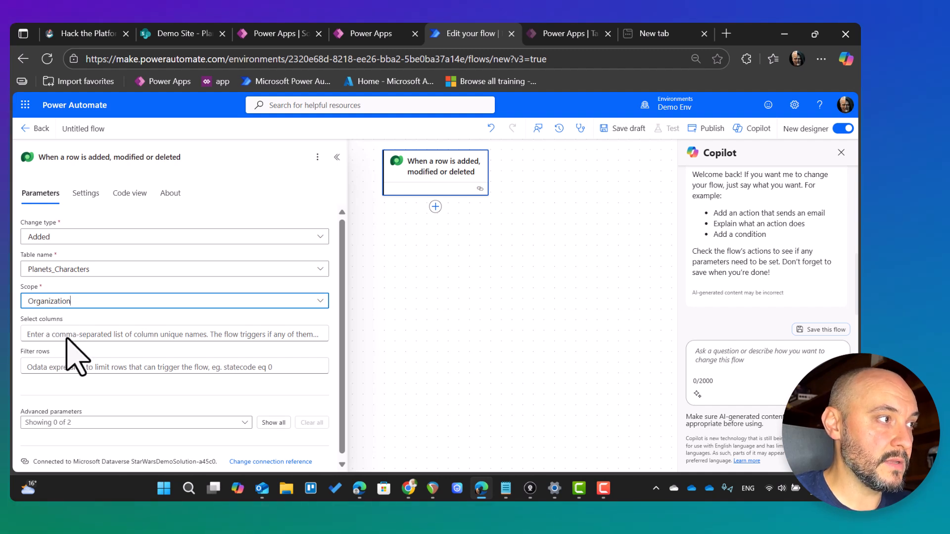
Add the Microsoft Dataverse Relate rows action after the trigger.
left_click(435, 206)
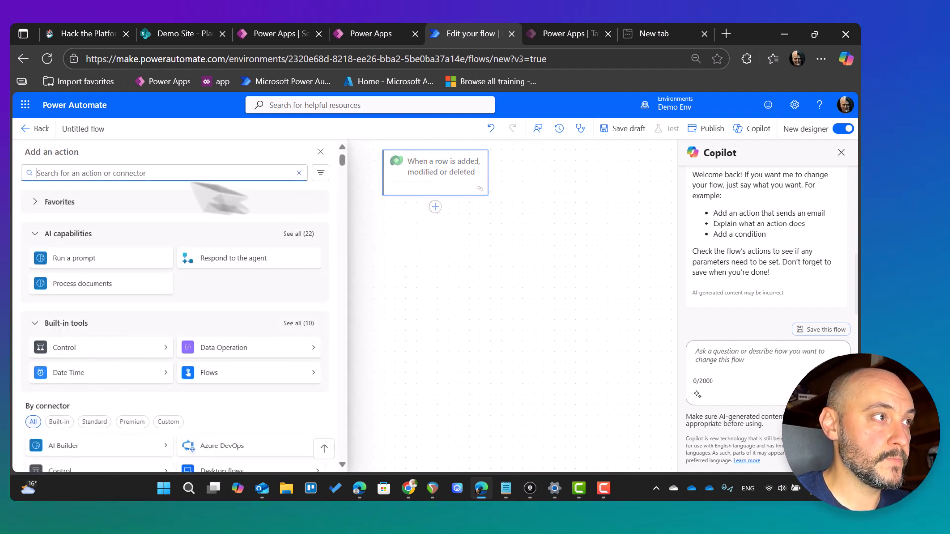
type("datav")
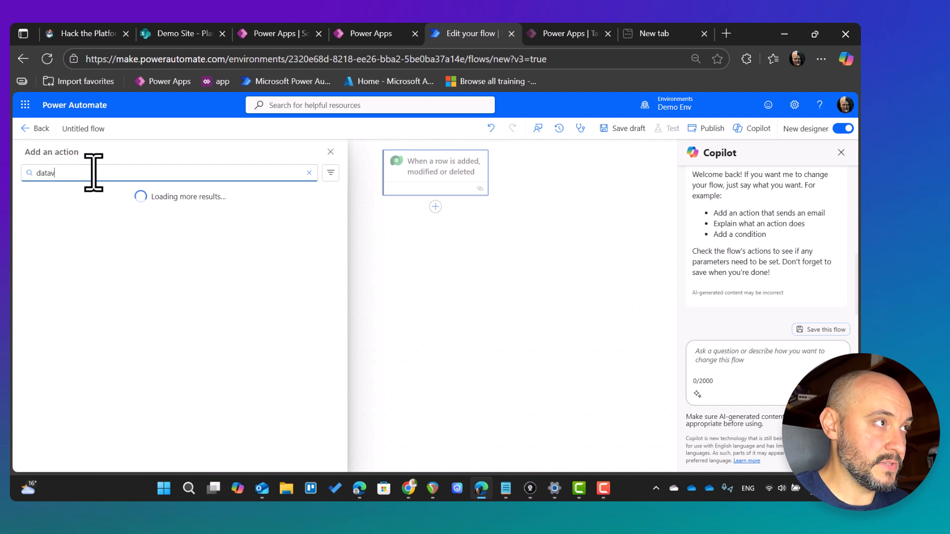
type("ers")
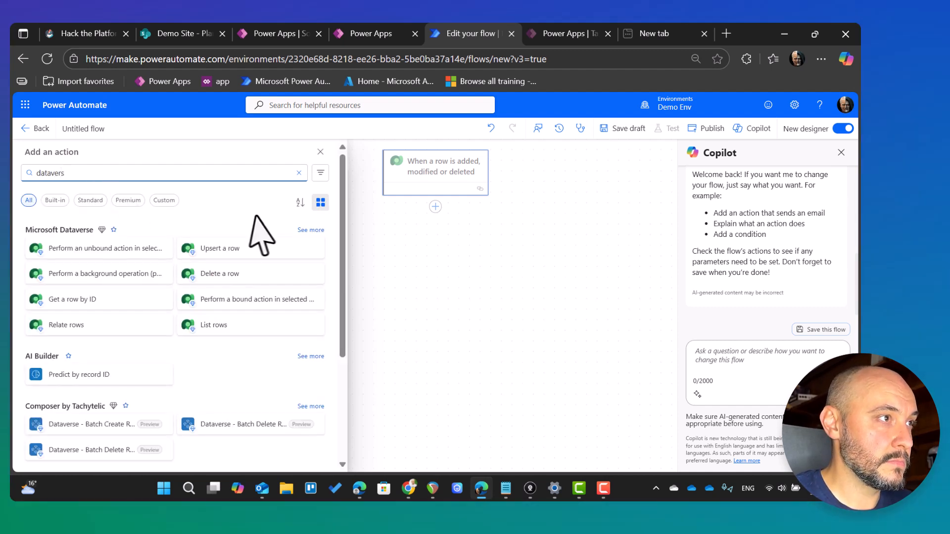
left_click(310, 228)
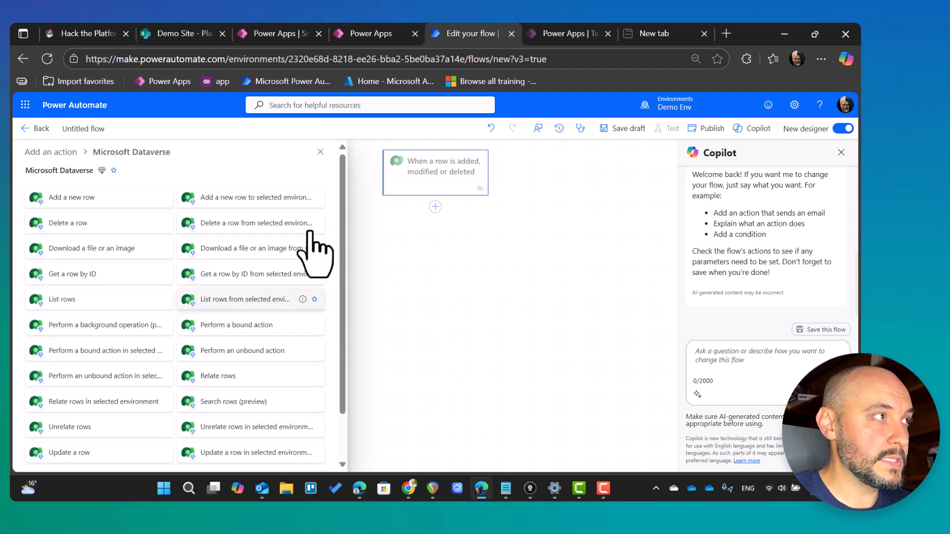
scroll(312, 243, "down", 1)
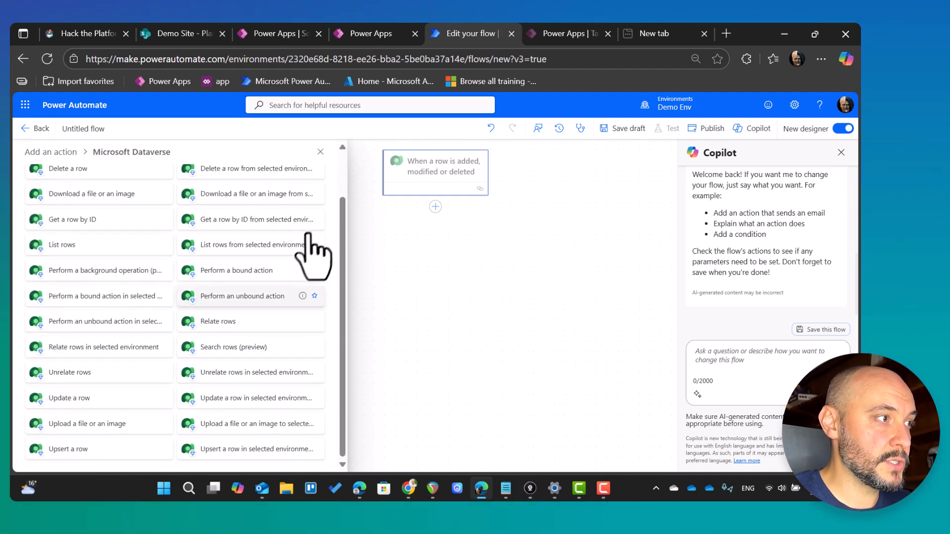
left_click(231, 321)
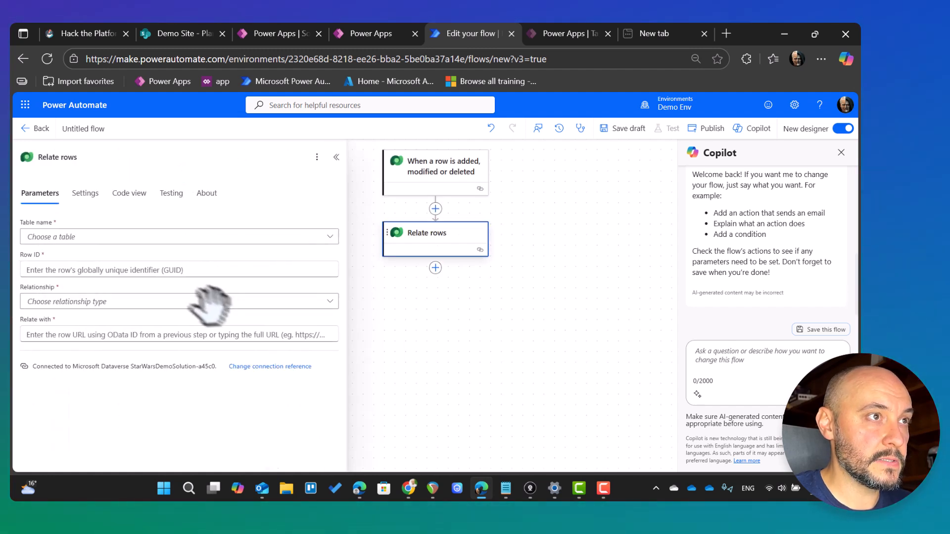
Configure Relate rows with table Characters, the trigger's Character (Value) as row ID, and relationship Characters - cr8c6_CharacterPlanets.
left_click(67, 237)
type("Chara")
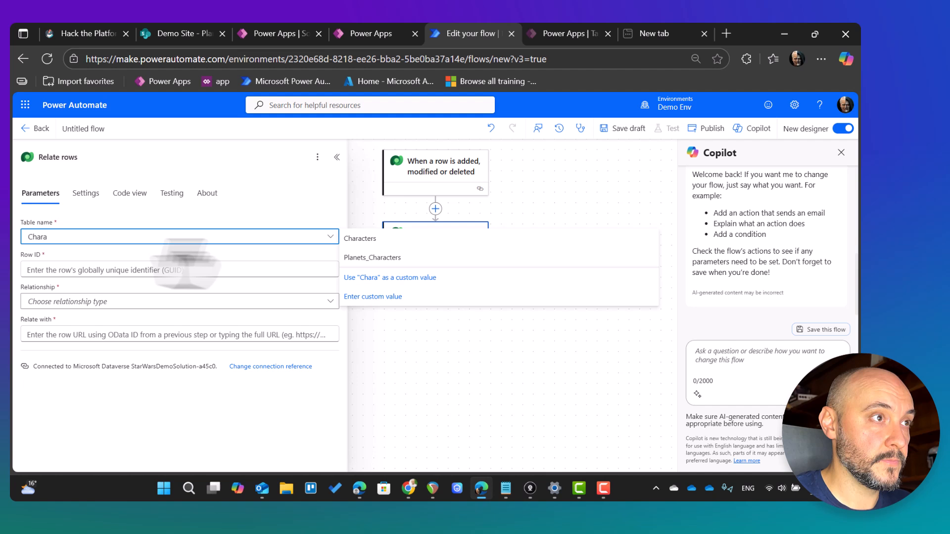
left_click(360, 238)
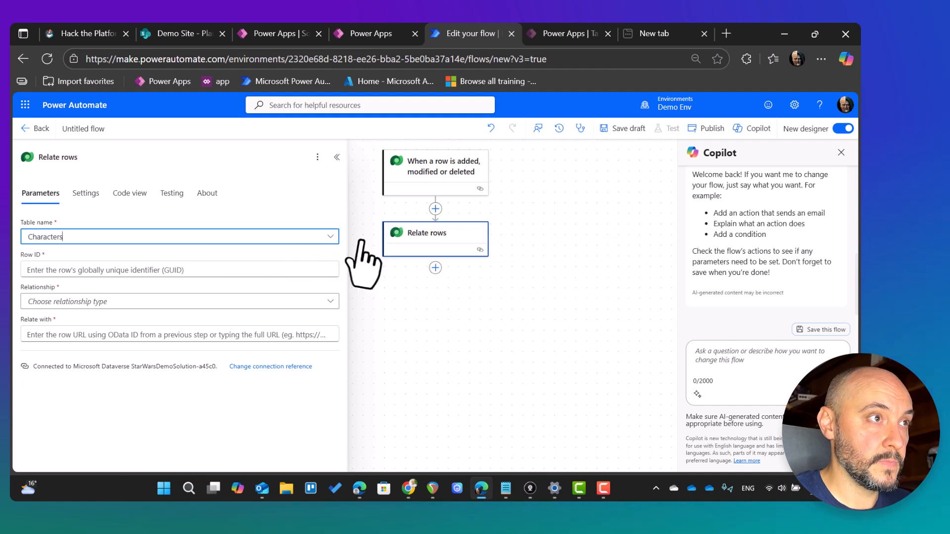
left_click(68, 270)
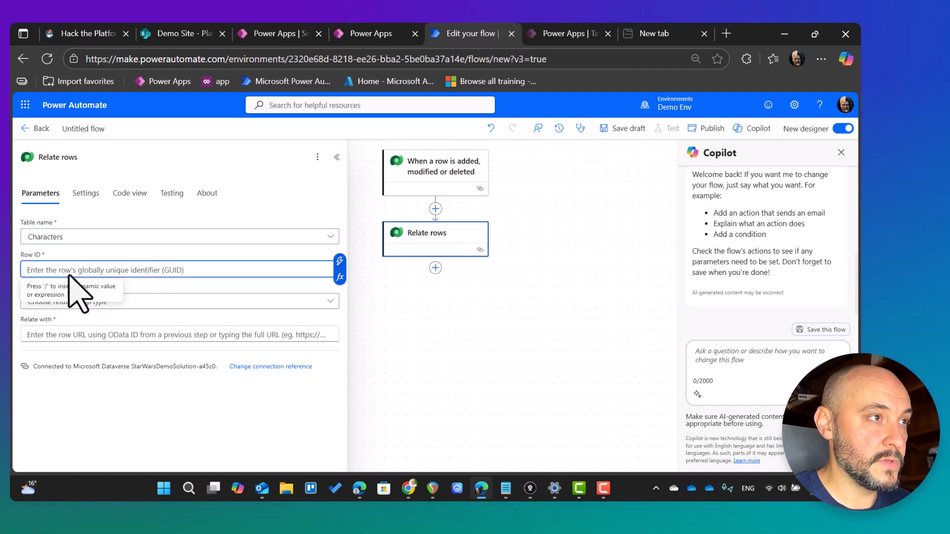
left_click(340, 262)
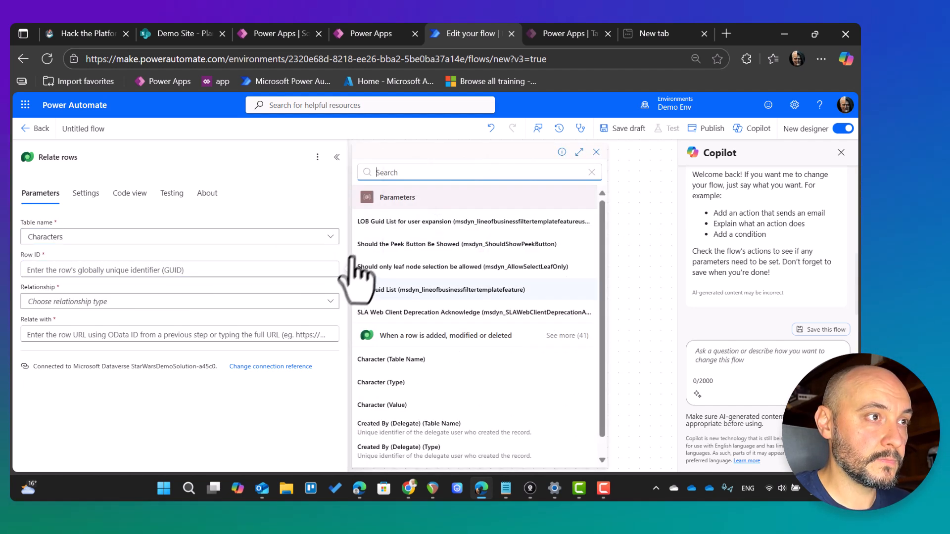
type("chara")
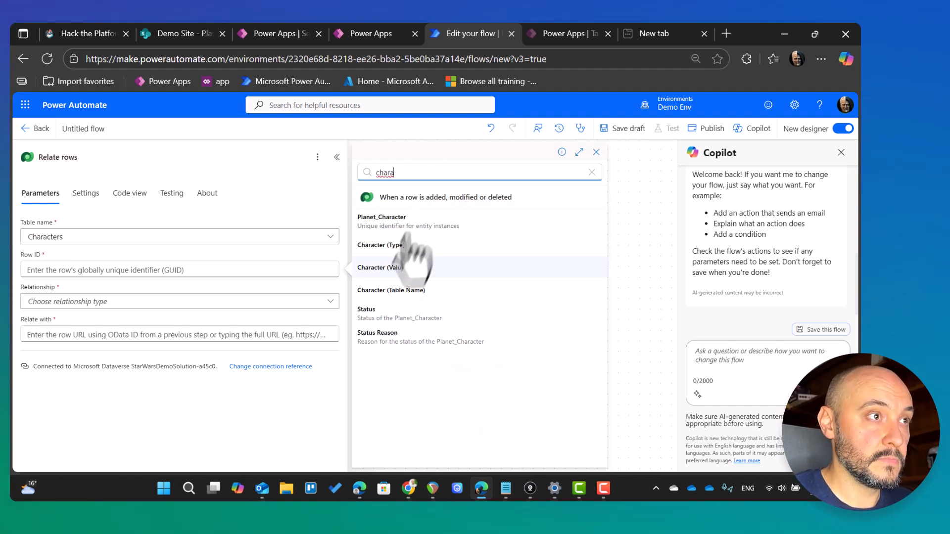
left_click(390, 267)
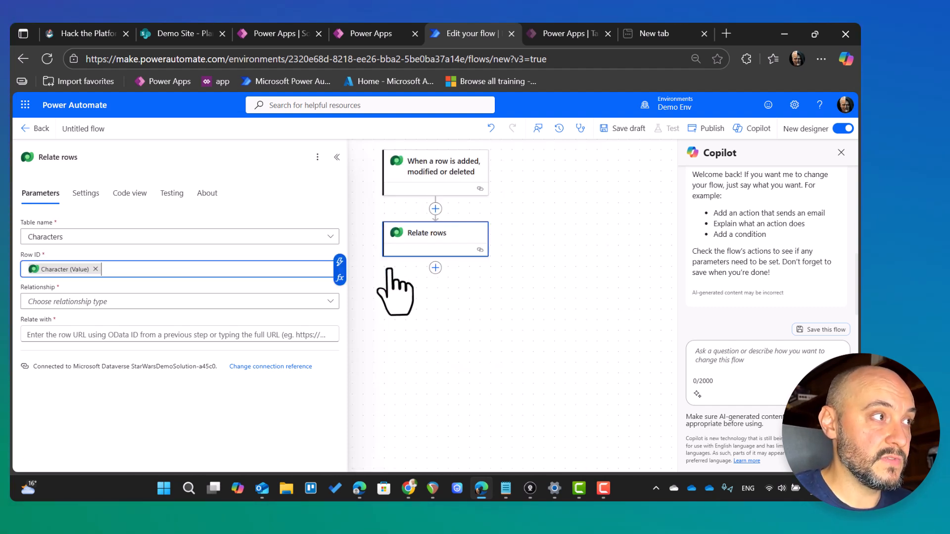
left_click(55, 303)
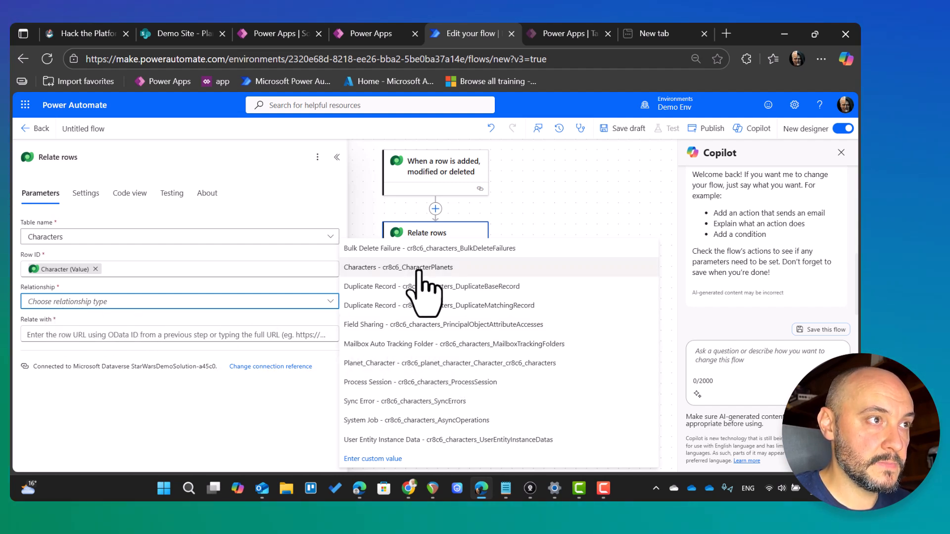
left_click(417, 268)
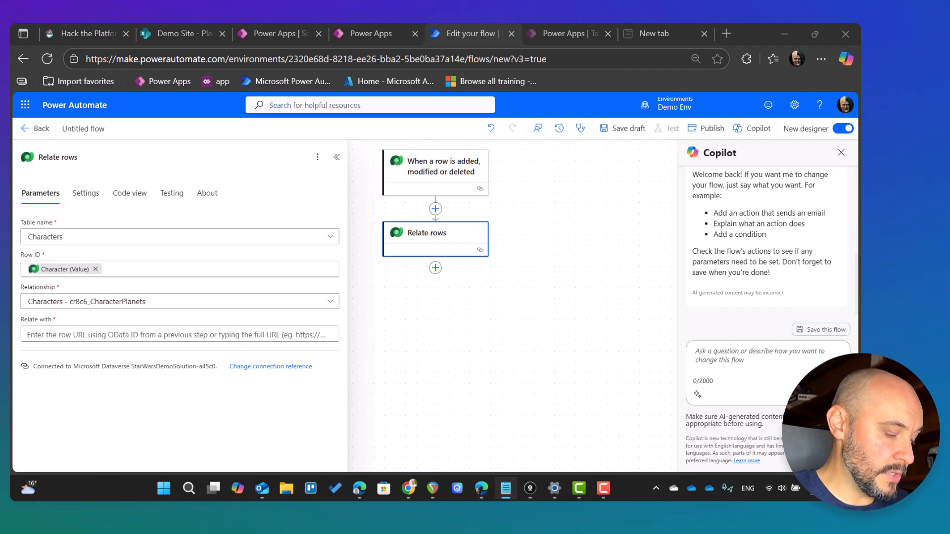
left_click(99, 334)
type("https://org0bd7e803.crm4.dynamics.com/api/data/v9.1/")
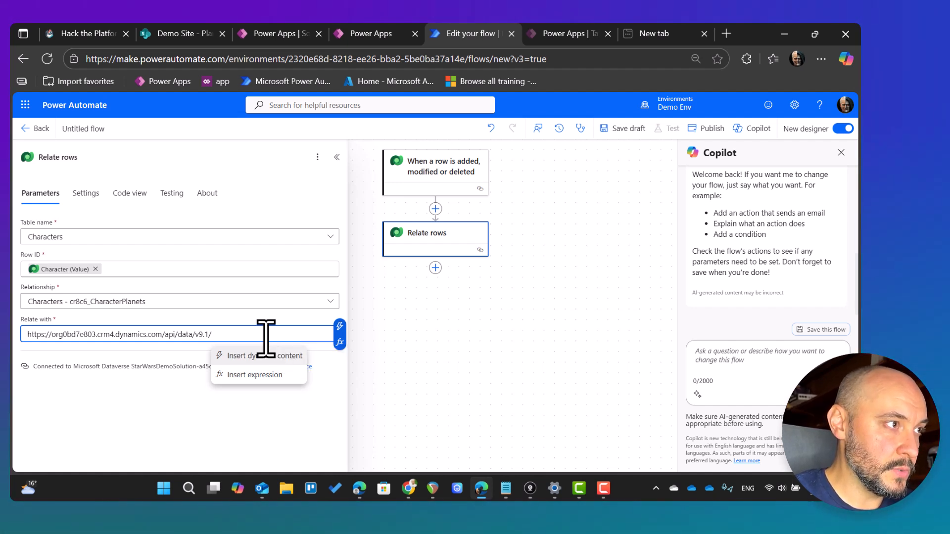
left_click(340, 326)
type("plane")
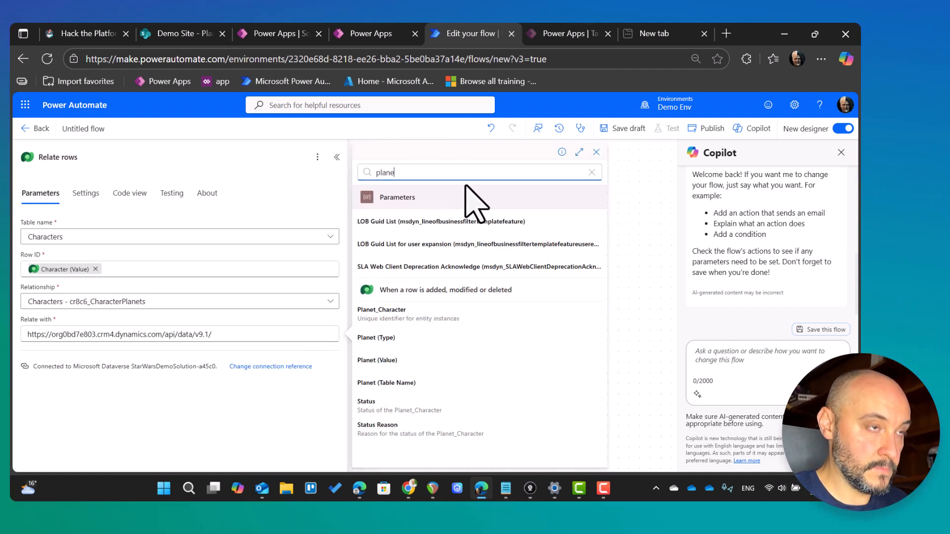
type("t")
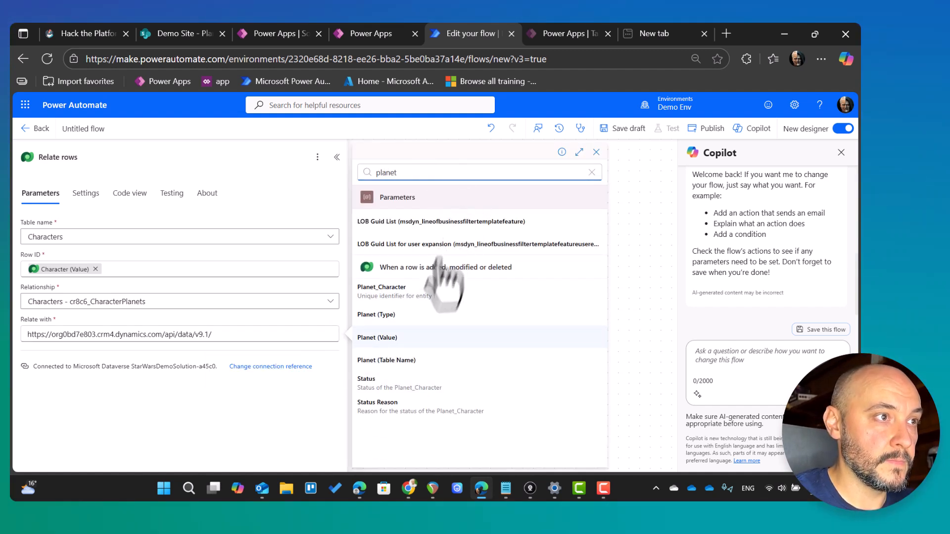
left_click(398, 359)
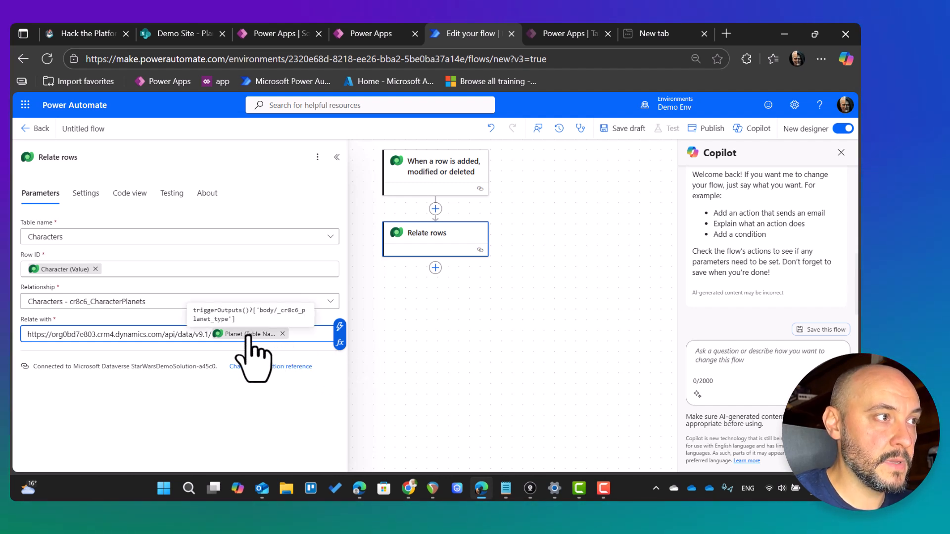
Append the trigger's Planet (Value) in parentheses to the Relate with URL, and save and publish the flow.
left_click(339, 328)
left_click(427, 177)
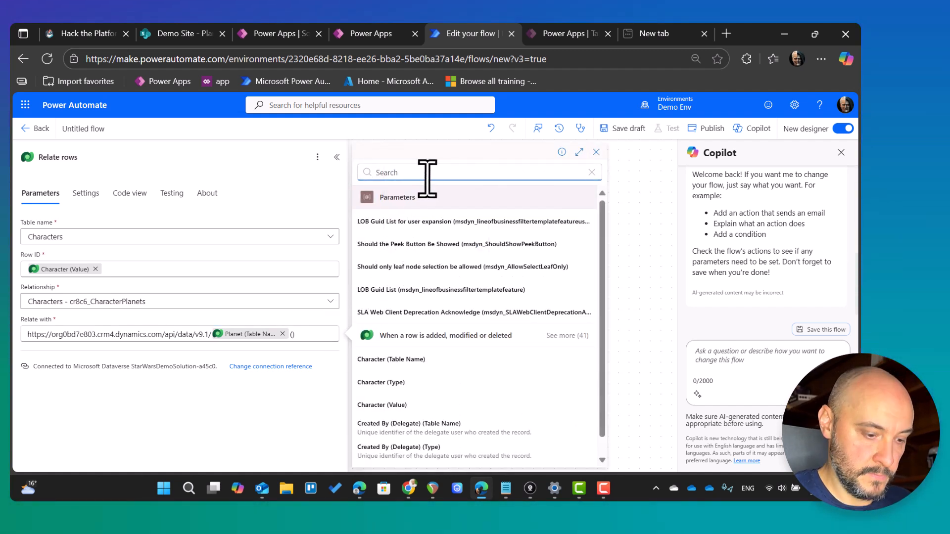
type("planet")
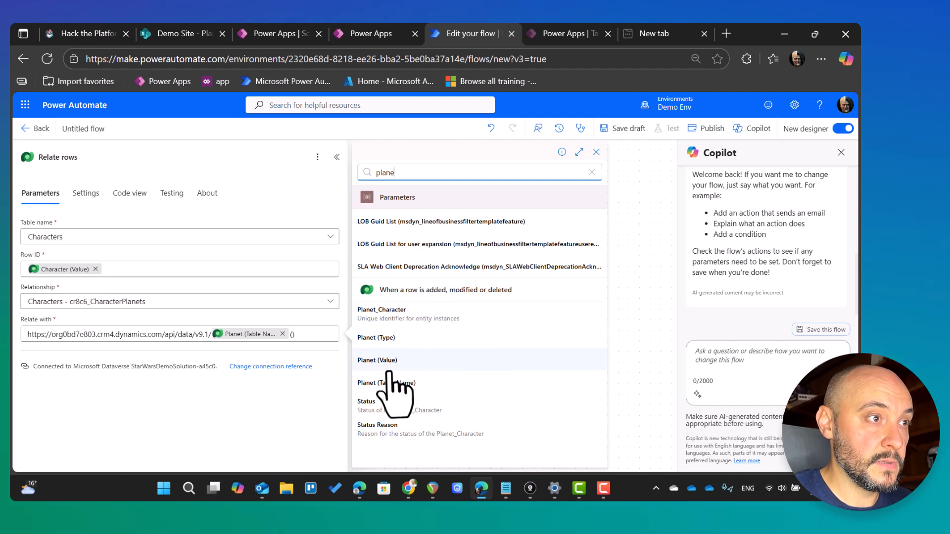
left_click(386, 360)
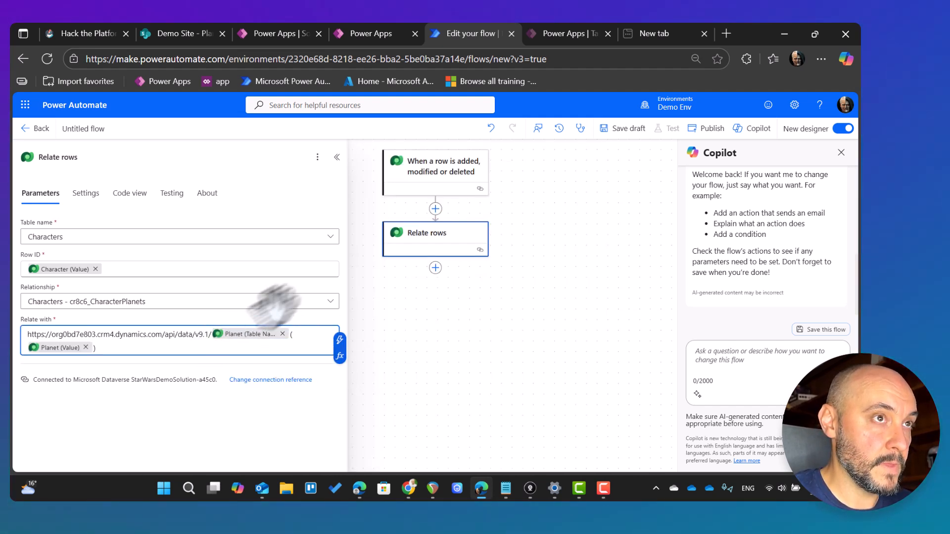
left_click(618, 130)
left_click(707, 129)
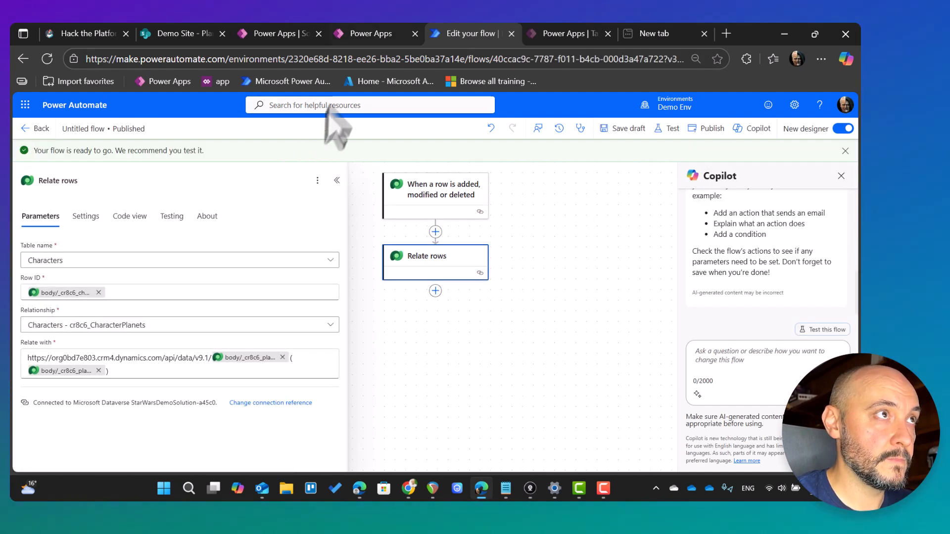
Delete all records from the Characters table in the Star Wars Demo Solution.
left_click(364, 34)
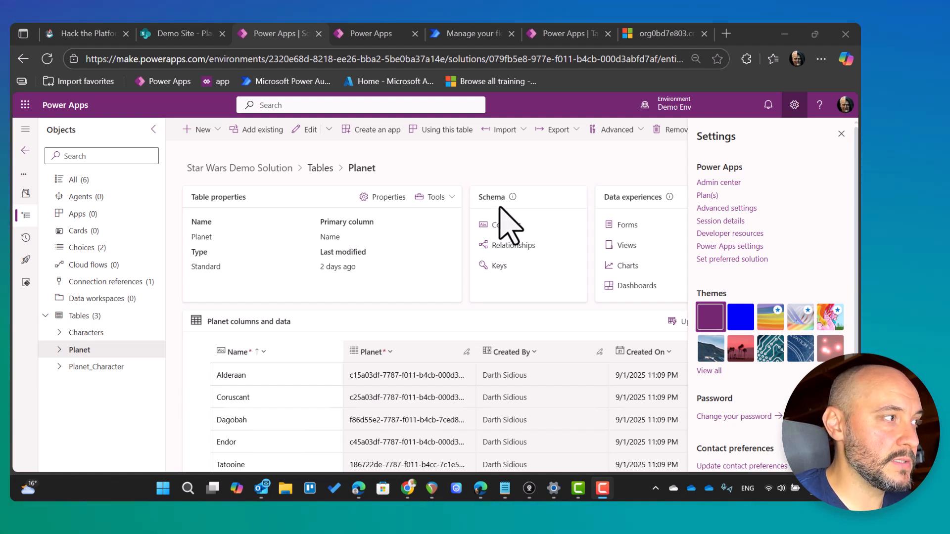
left_click(69, 333)
left_click(304, 130)
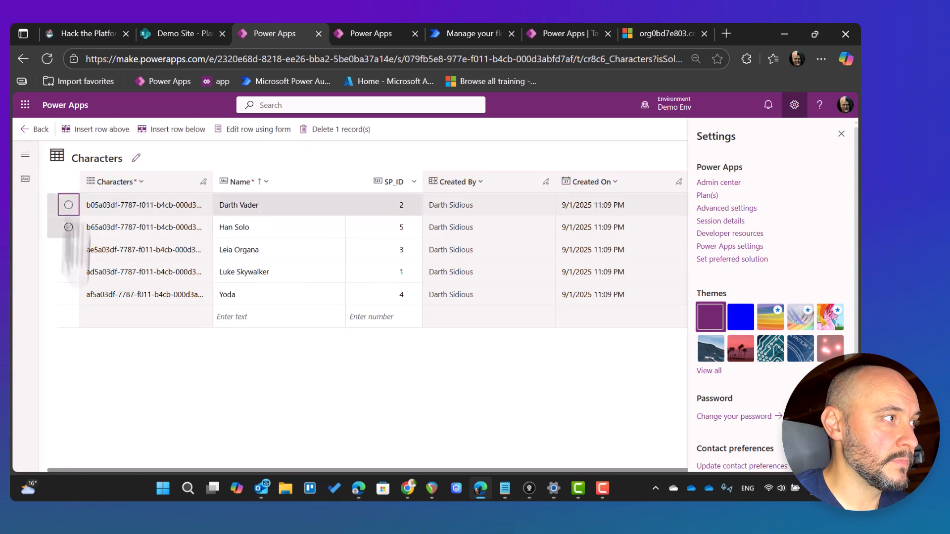
left_click(69, 182)
left_click(30, 130)
Delete all records from the Planet table in the Star Wars Demo Solution.
left_click(74, 350)
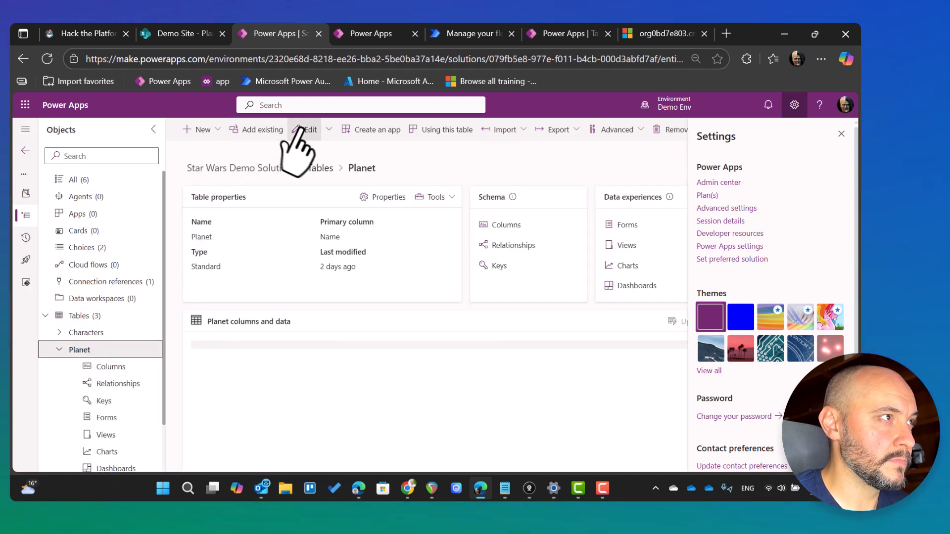
left_click(302, 129)
left_click(67, 182)
left_click(29, 130)
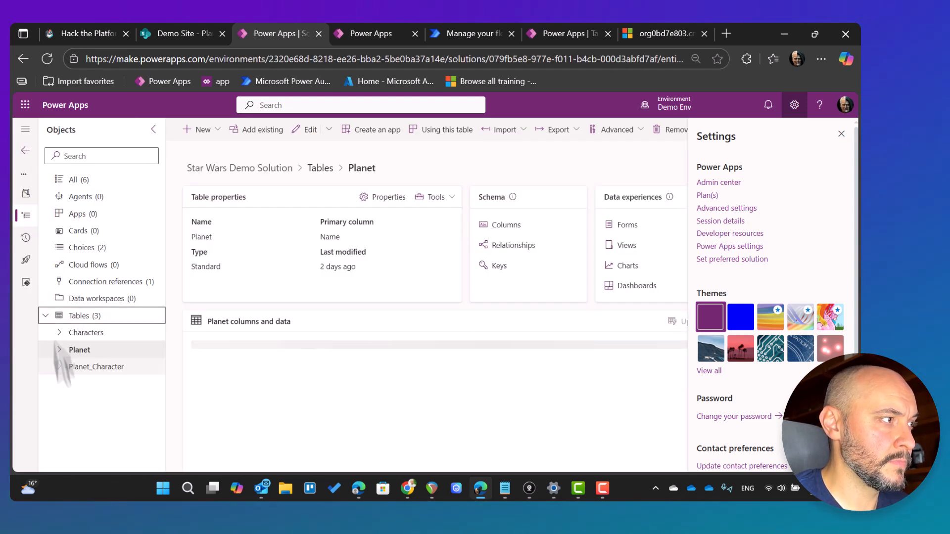
left_click(303, 130)
left_click(68, 204)
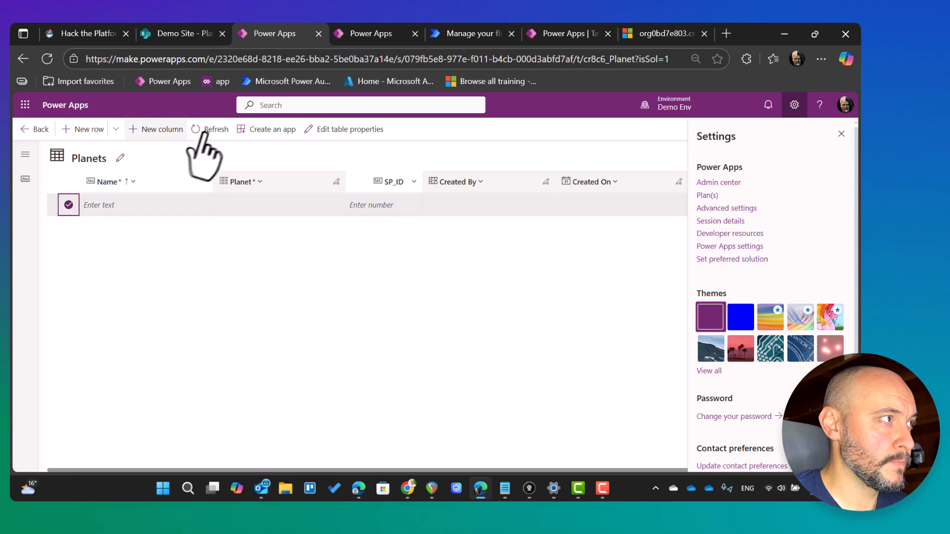
left_click(31, 130)
left_click(303, 129)
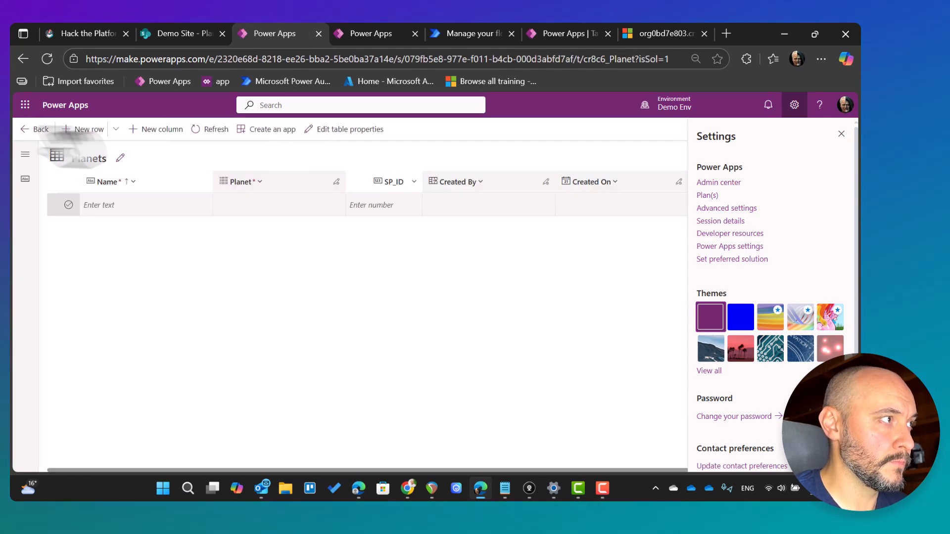
Delete all records from the Planet_Character table and return to the table overview.
left_click(31, 130)
left_click(74, 366)
left_click(303, 129)
left_click(68, 204)
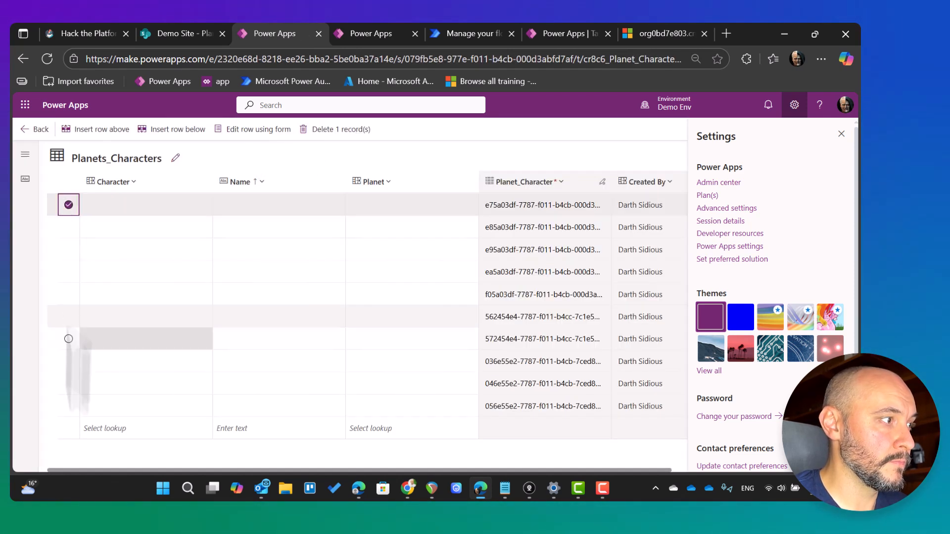
left_click(68, 406, "shift")
left_click(110, 129)
left_click(31, 129)
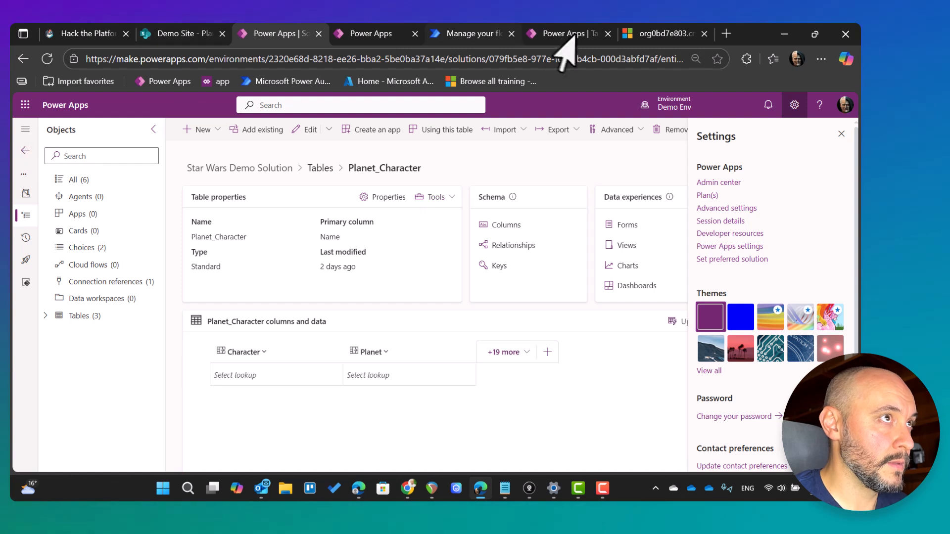
Refresh the DF Sync dataflow to load the SharePoint data into Dataverse again.
left_click(564, 34)
left_click(366, 33)
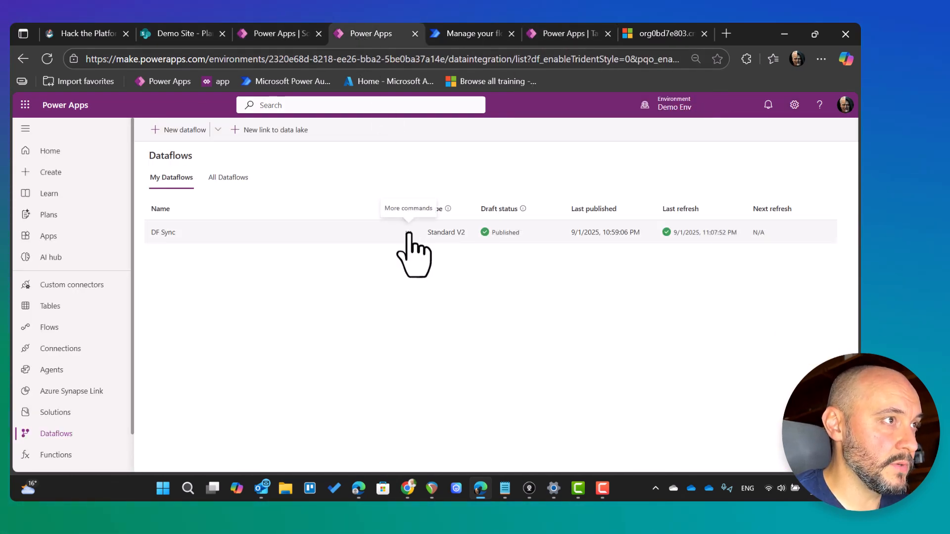
left_click(408, 232)
left_click(435, 289)
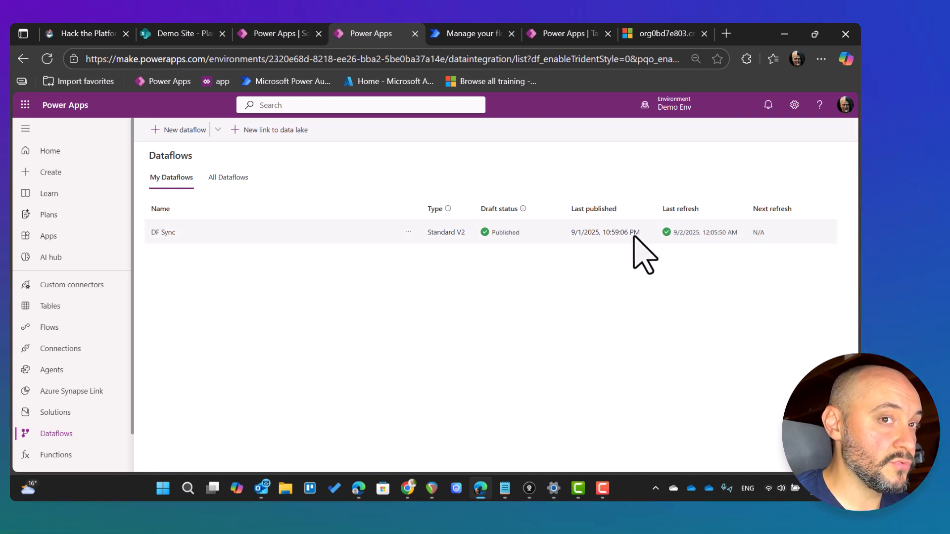
Examine the synced rows of the Characters, Planet and Planet_Character tables in the Star Wars Demo Solution.
left_click(278, 34)
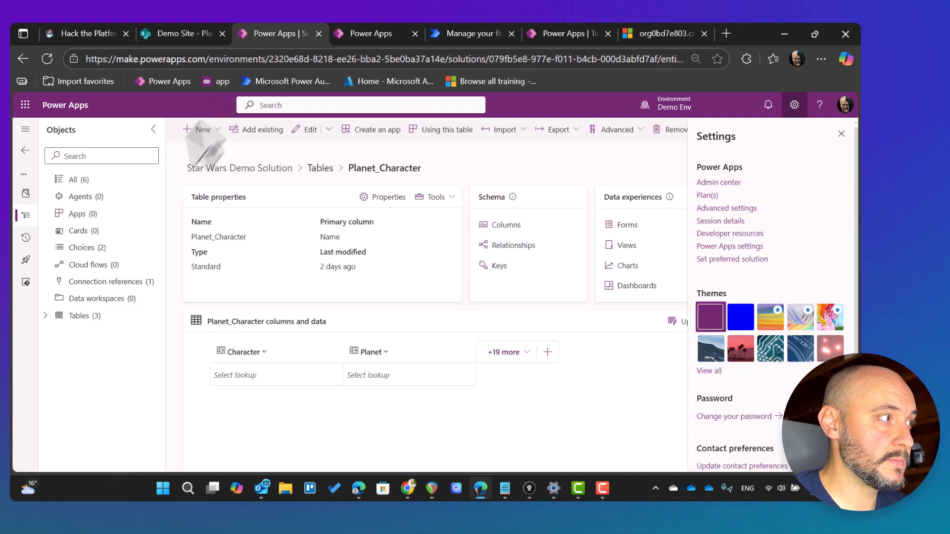
left_click(45, 316)
left_click(94, 332)
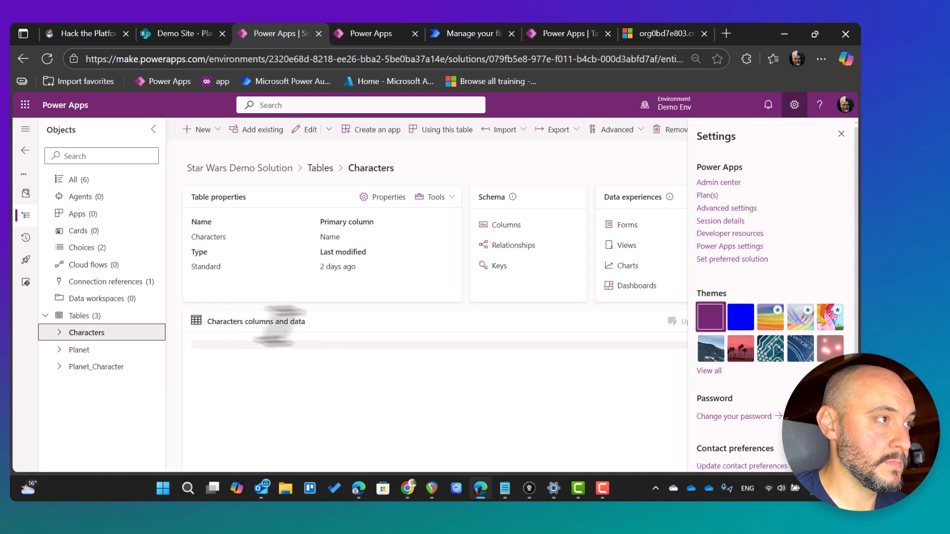
scroll(366, 341, "down", 2)
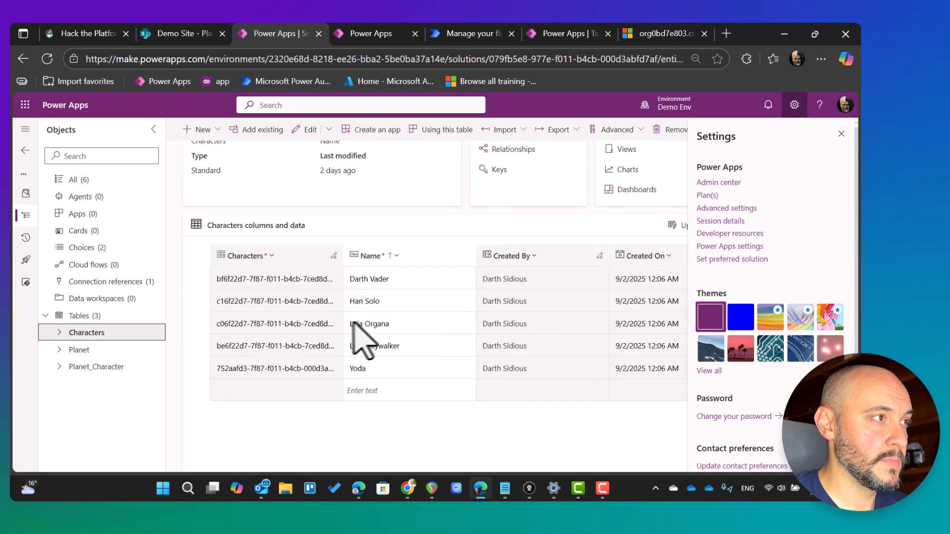
left_click(81, 350)
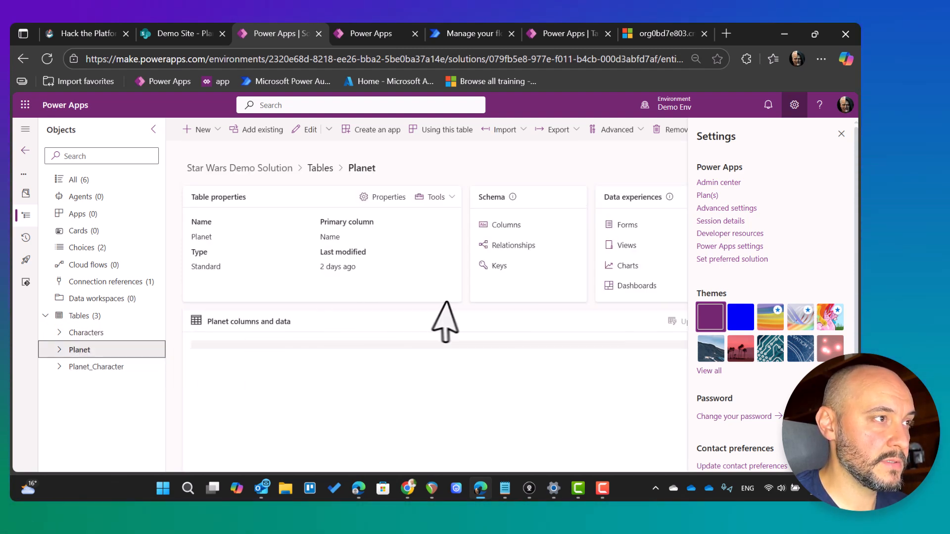
scroll(446, 316, "down", 3)
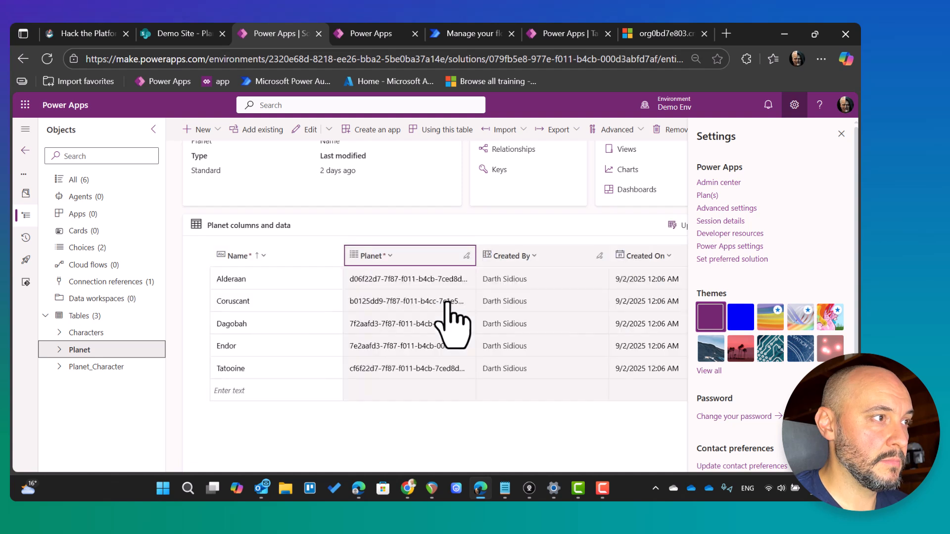
left_click(97, 367)
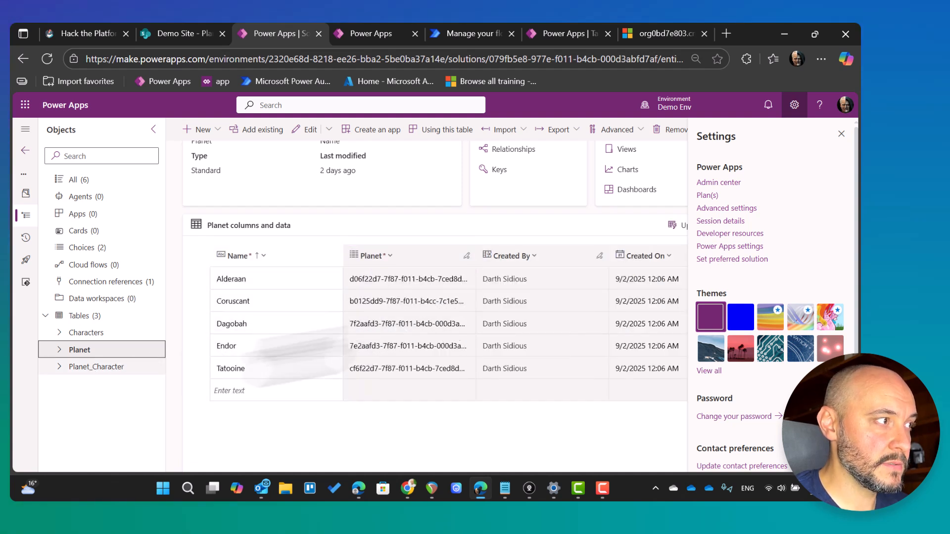
scroll(435, 302, "down", 3)
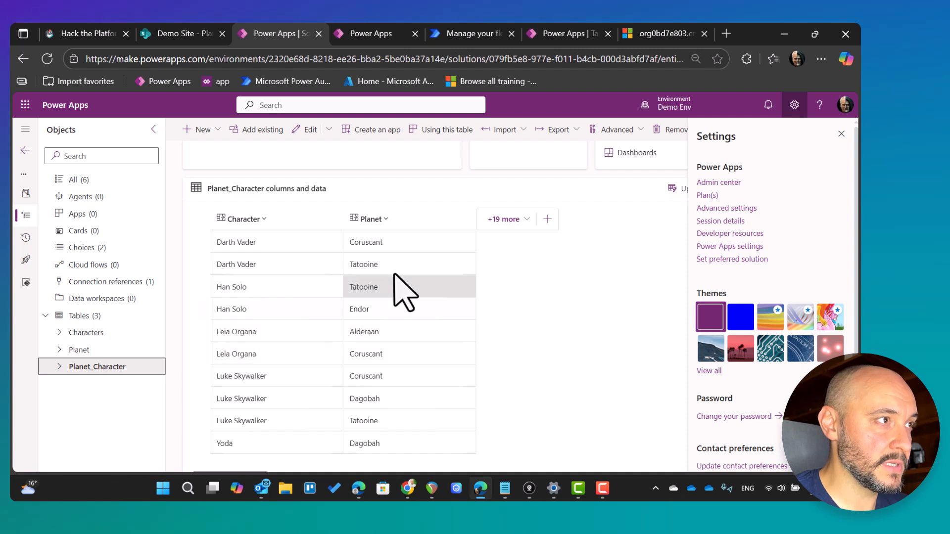
scroll(402, 284, "up", 3)
Switch to Power Automate, refresh the flow's 28-day run history and check the status of the latest runs.
left_click(462, 34)
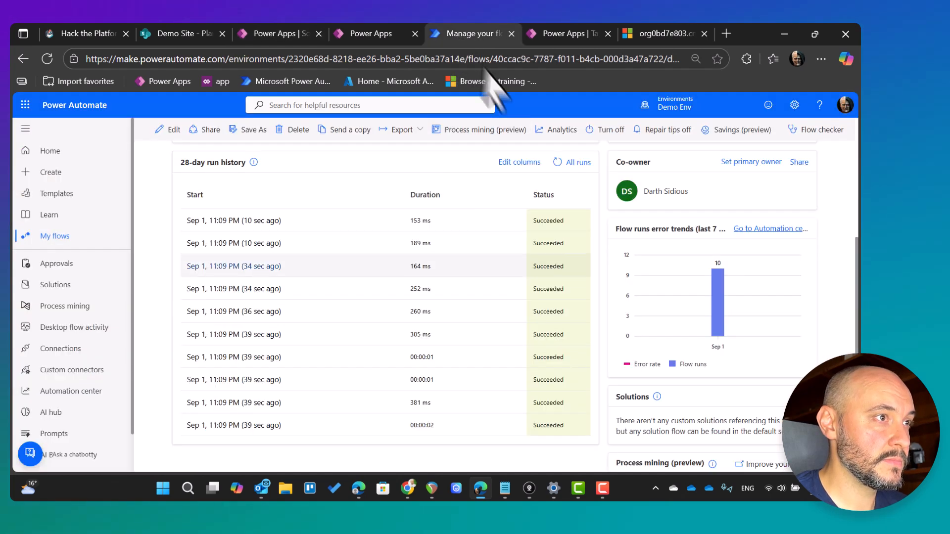
left_click(557, 162)
scroll(407, 292, "down", 1)
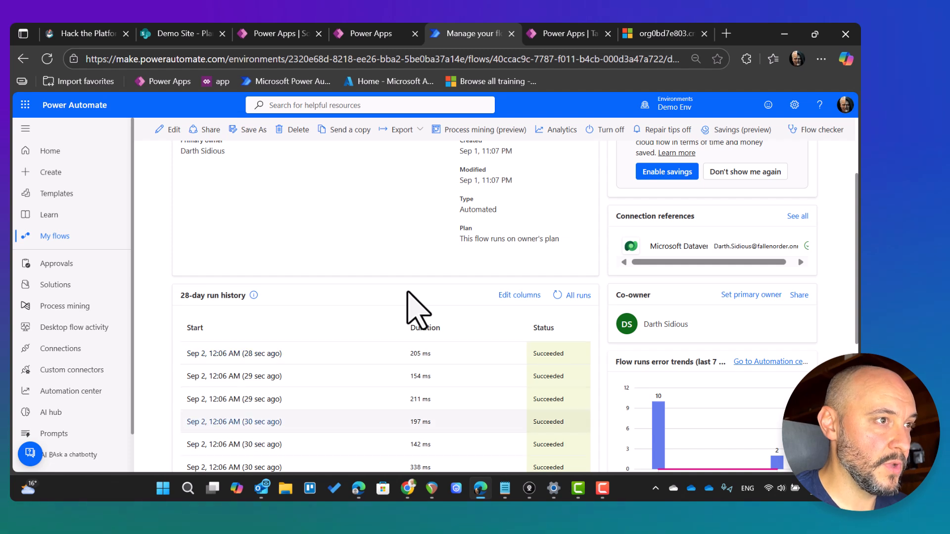
scroll(413, 314, "down", 2)
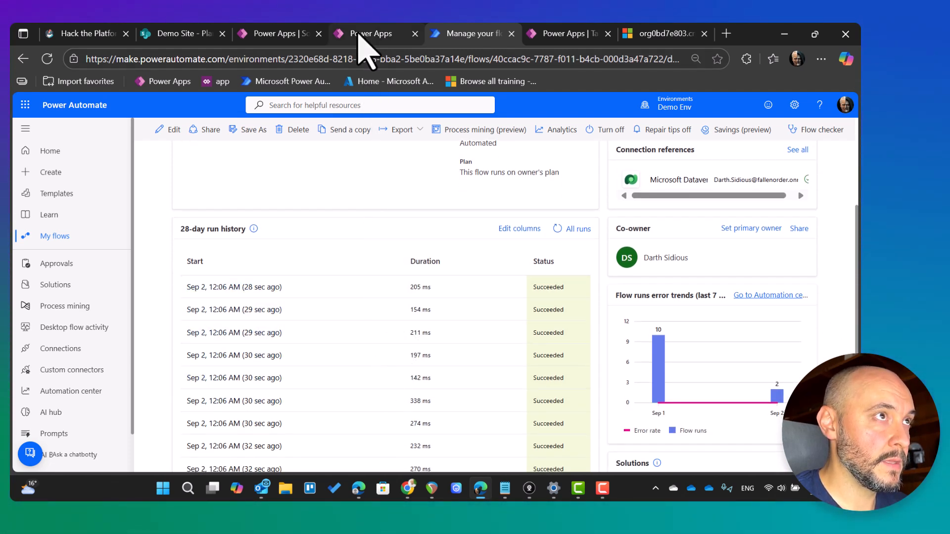
mouse_move(358, 33)
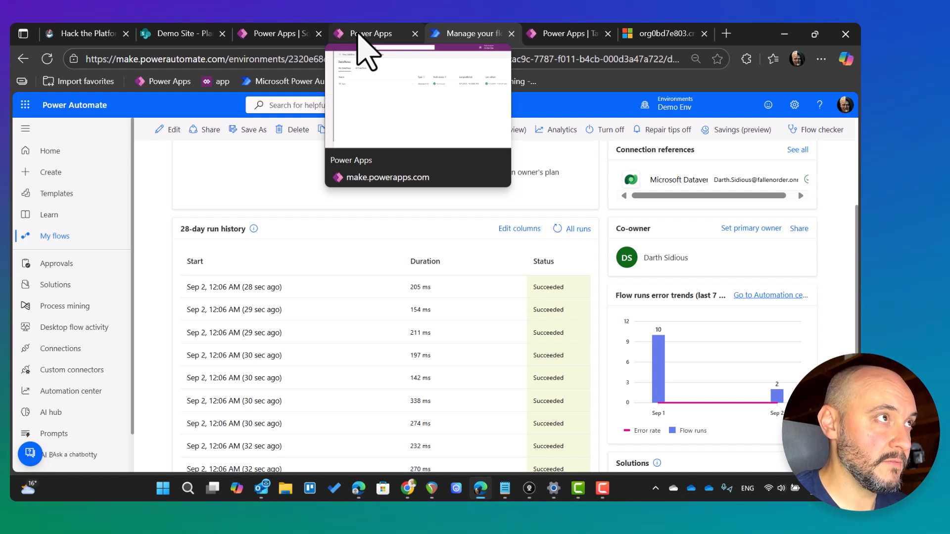
left_click(358, 33)
left_click(476, 35)
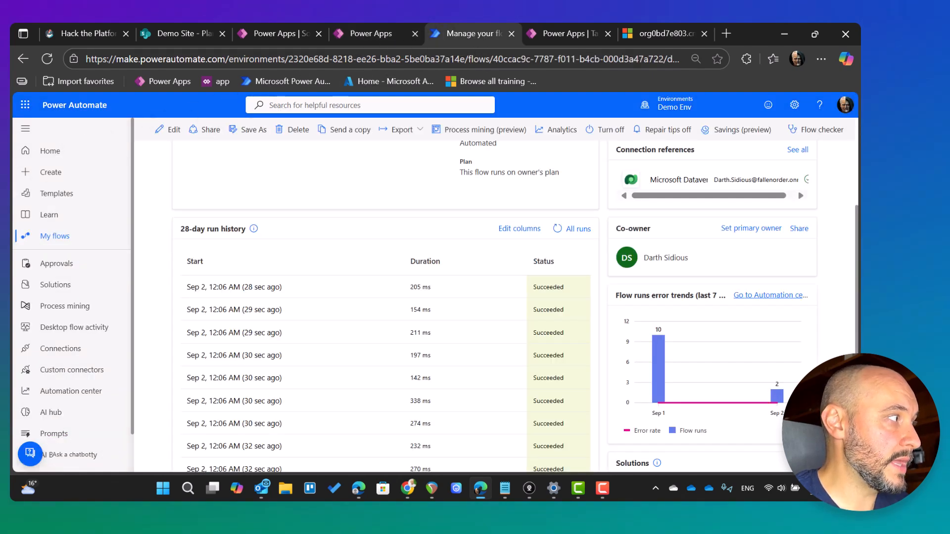
Query the v9.2 Web API EntityDefinitions for LogicalName and EntitySetName in a new tab, pretty-print the response, and copy the EntitySetName value.
key("ctrl+t")
key("ctrl+v")
key("Return")
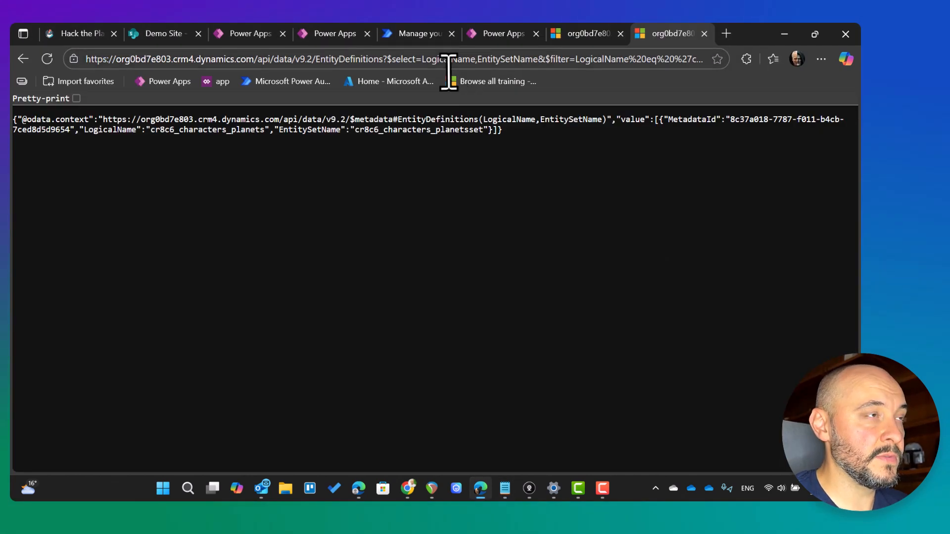
left_click(76, 98)
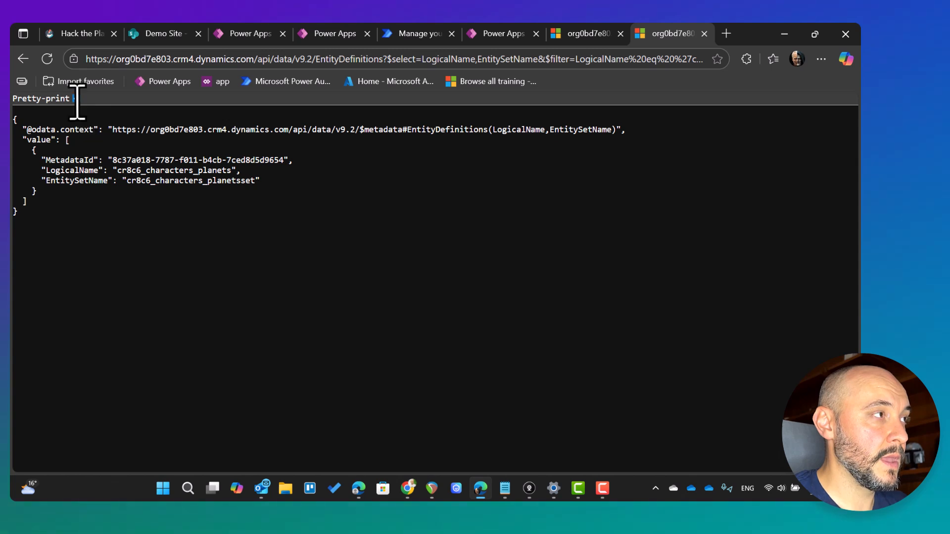
left_click_drag(125, 180, 259, 181)
key("ctrl+c")
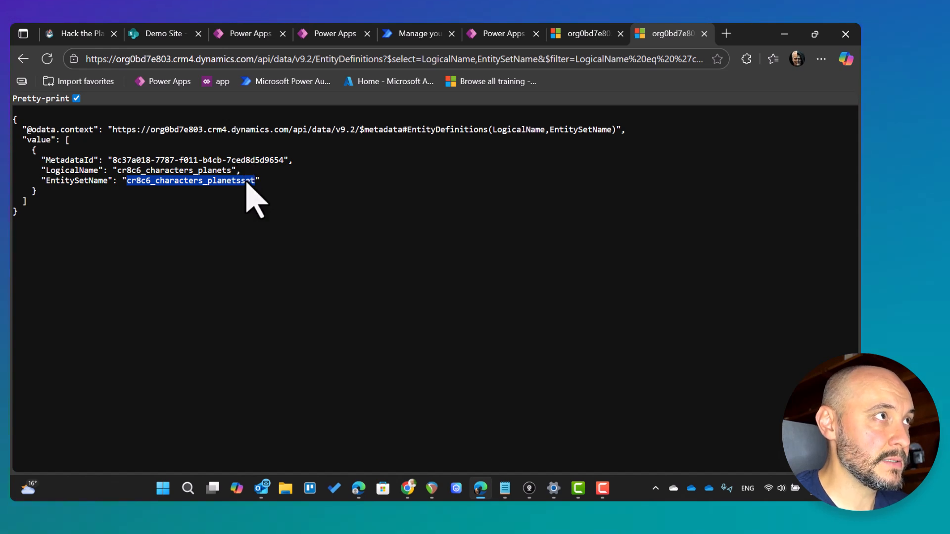
Open the Characters ↔ Planet many-to-many relationship in the solution and examine its relationship table name.
left_click(494, 35)
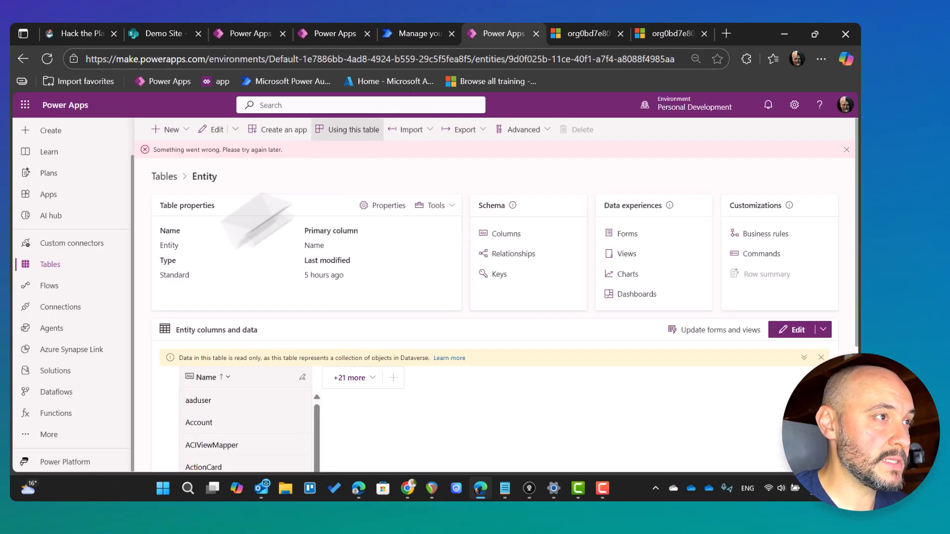
key("ctrl+3")
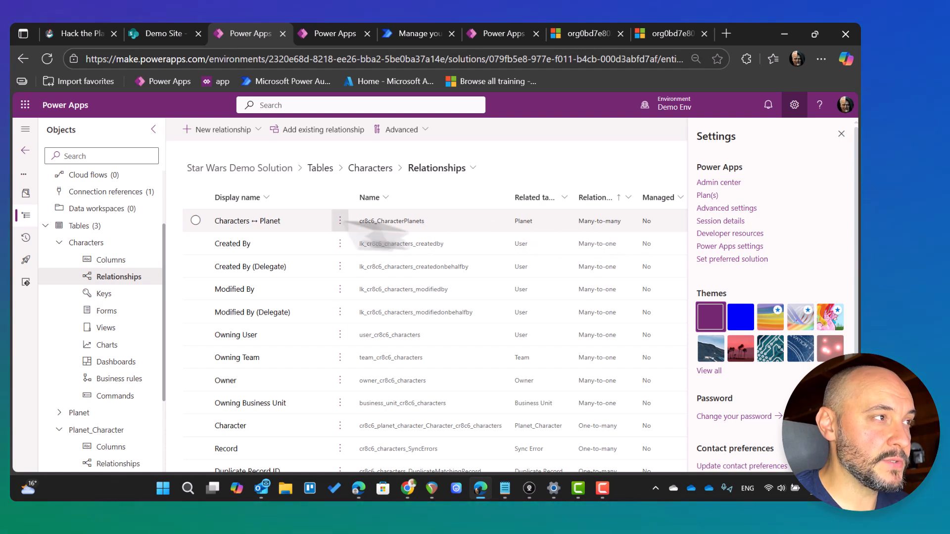
left_click(252, 220)
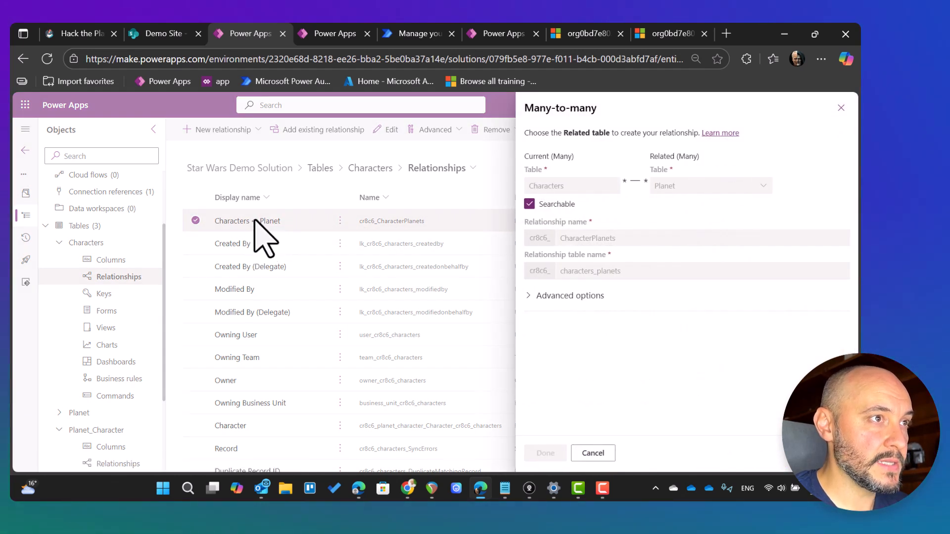
left_click_drag(625, 271, 553, 273)
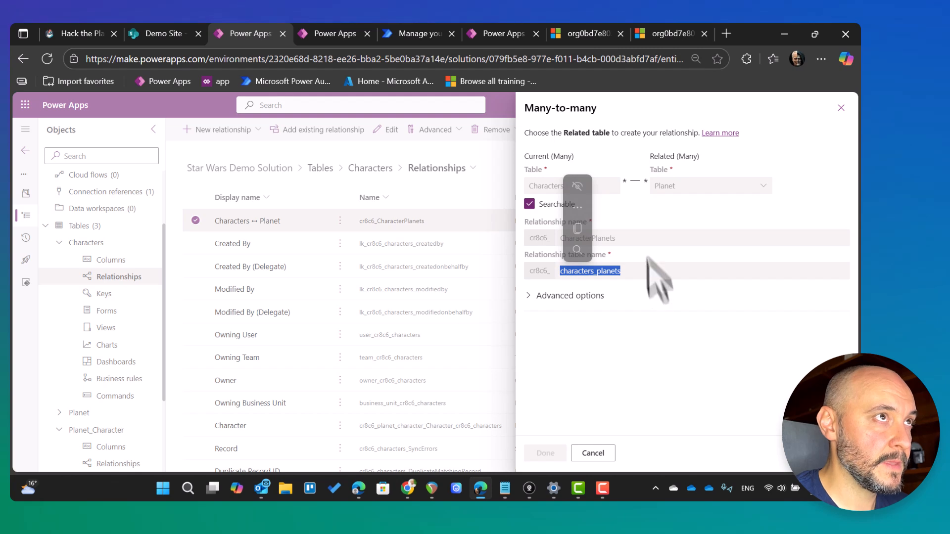
Examine the character and planet IDs in the records returned by the v9.2 Web API query for cr8c6_characters_planetsset.
left_click(591, 34)
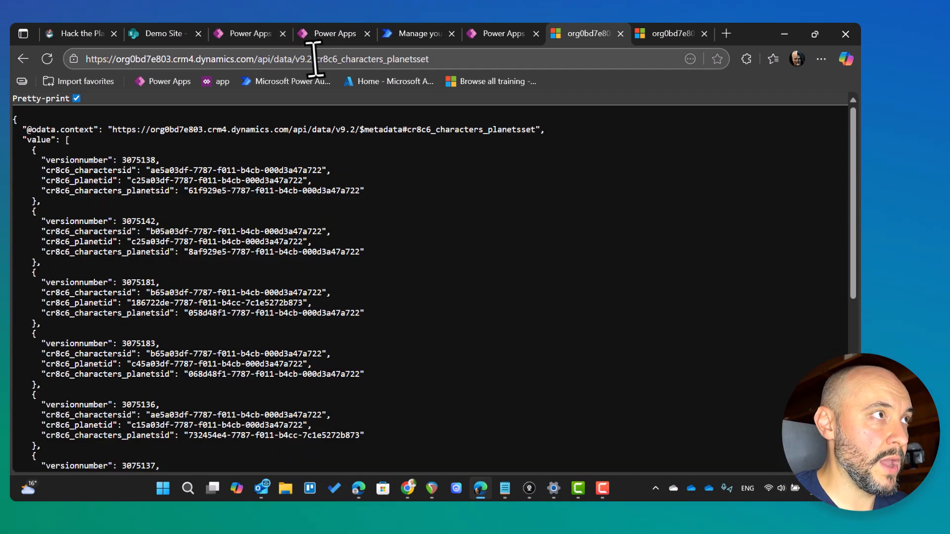
left_click_drag(317, 59, 448, 59)
left_click(475, 327)
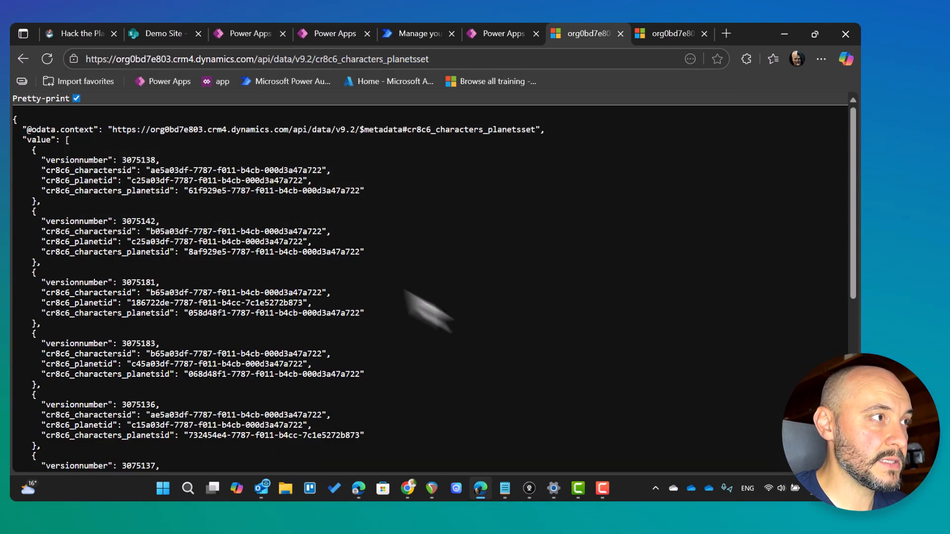
scroll(137, 163, "down", 5)
scroll(137, 162, "down", 1)
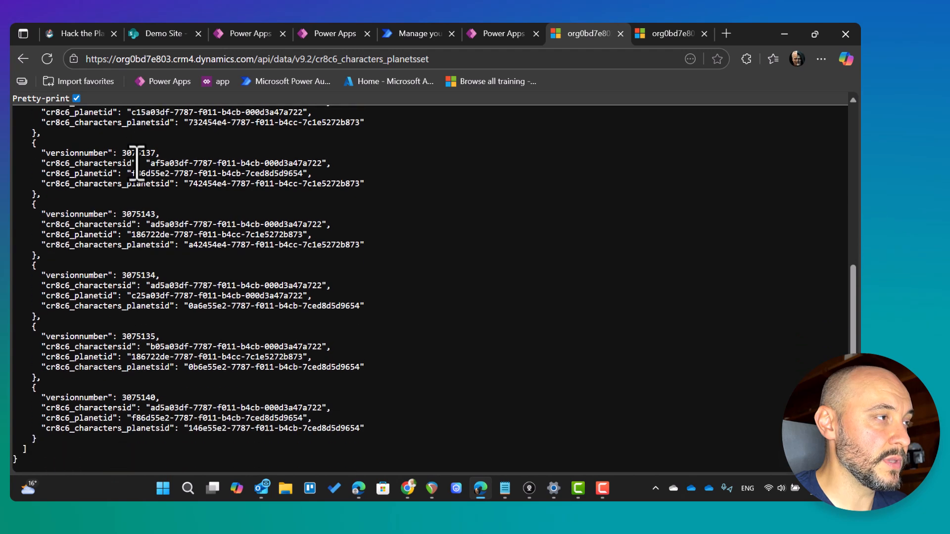
scroll(145, 217, "up", 6)
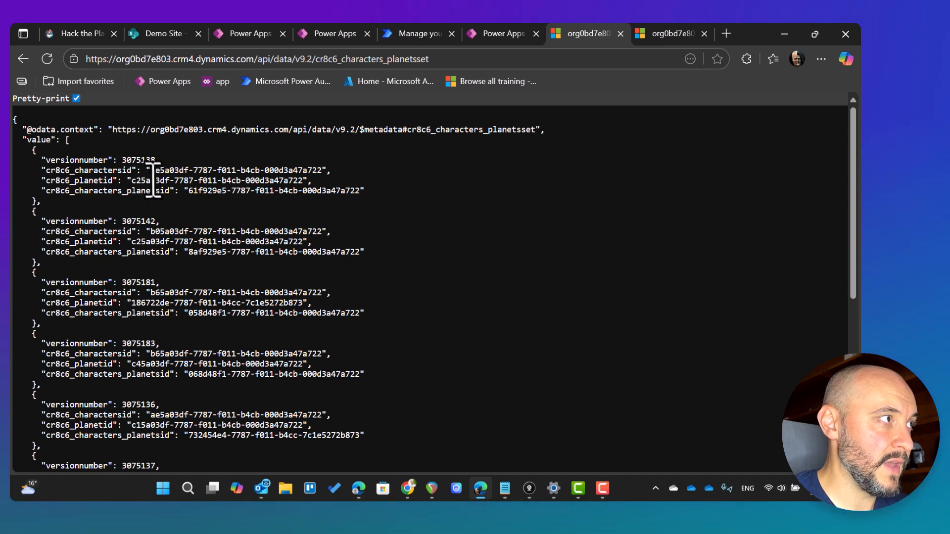
left_click_drag(146, 170, 326, 170)
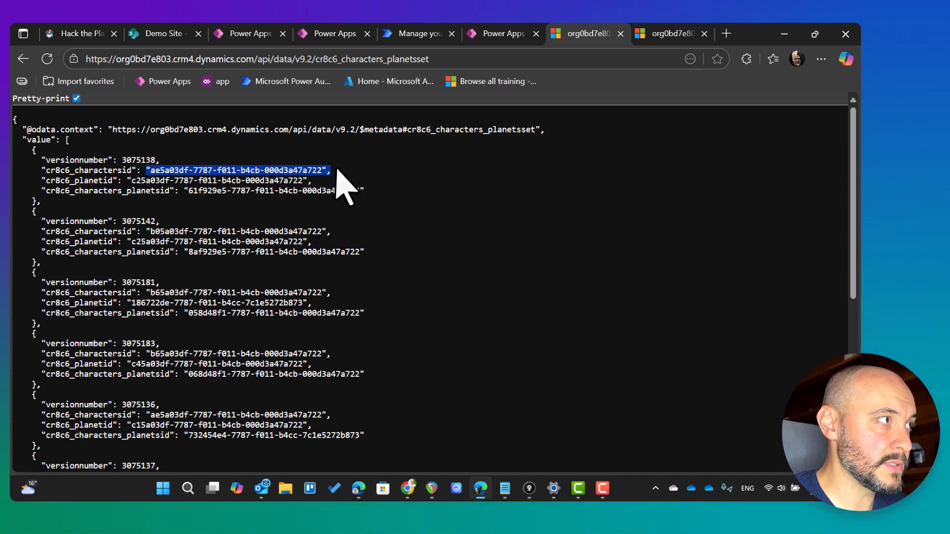
left_click_drag(127, 180, 319, 181)
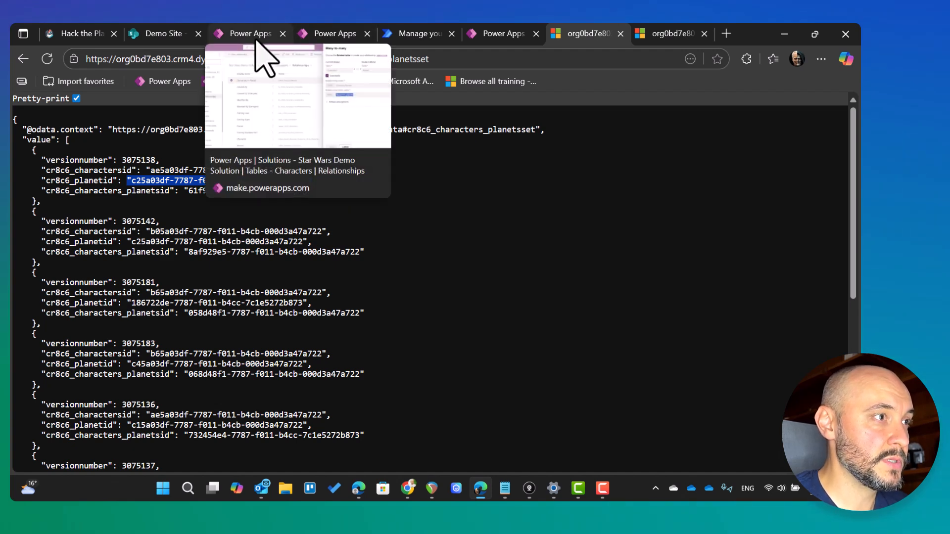
left_click(316, 36)
left_click(244, 33)
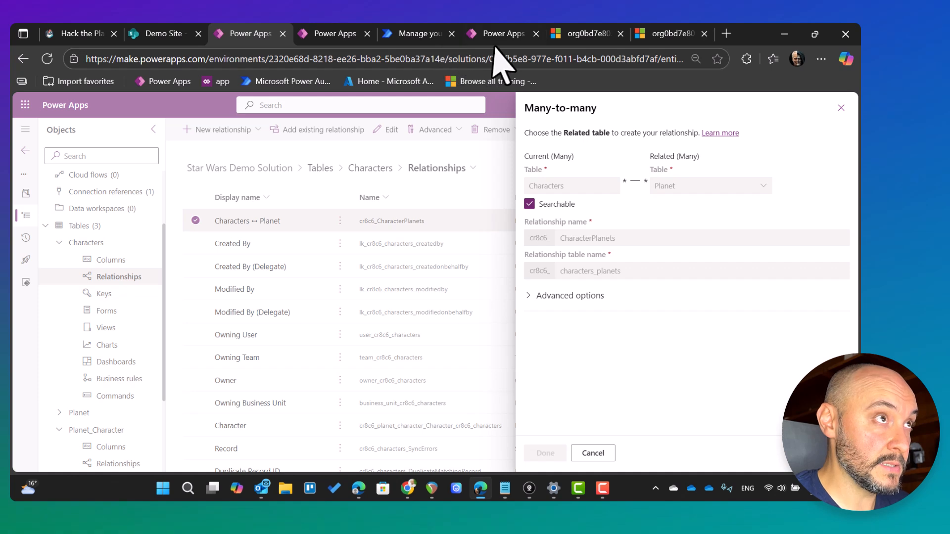
mouse_move(496, 49)
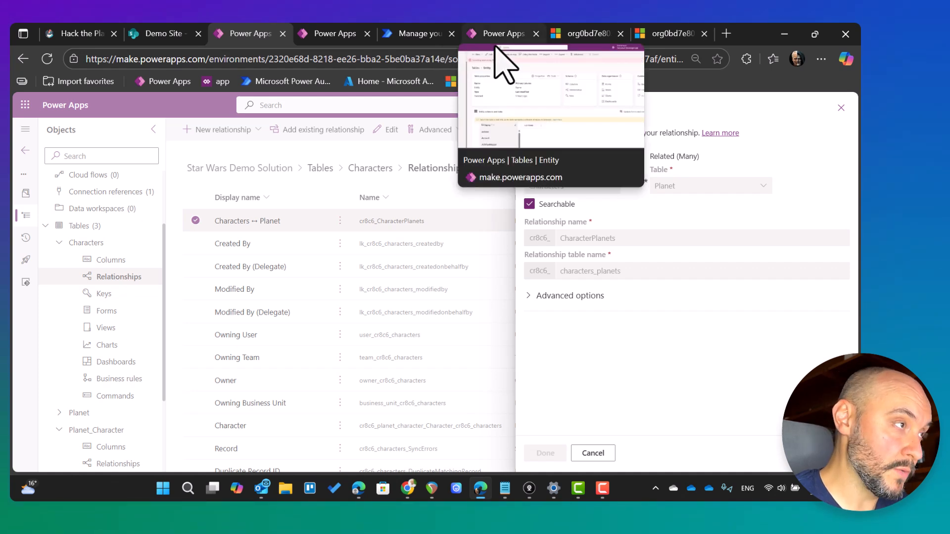